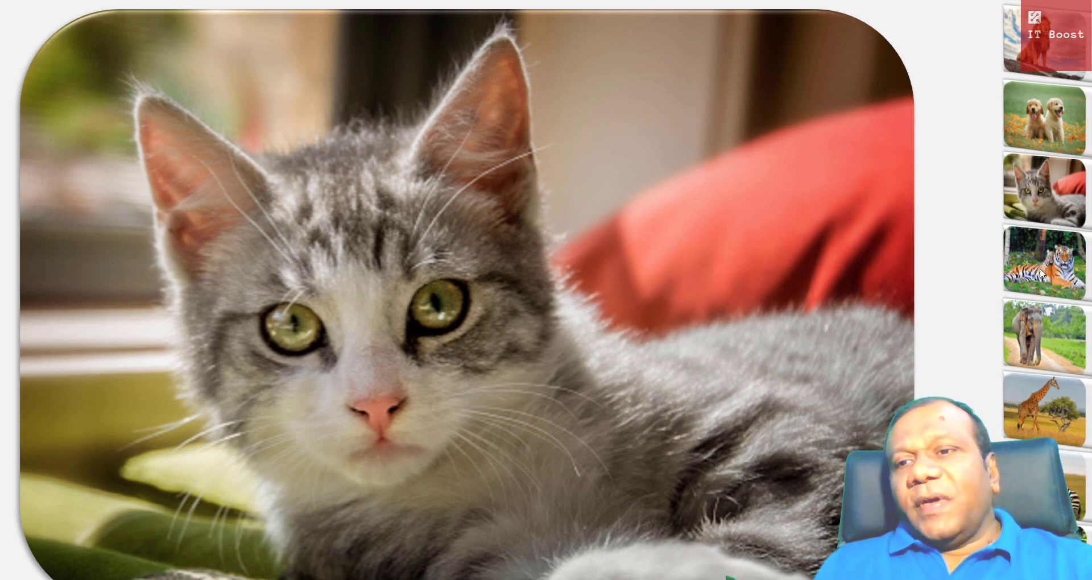
In the running slideshow, jump to the tiger slide using its zoom-strip thumbnail
{"action": "left_click", "coordinate": [1043, 272]}
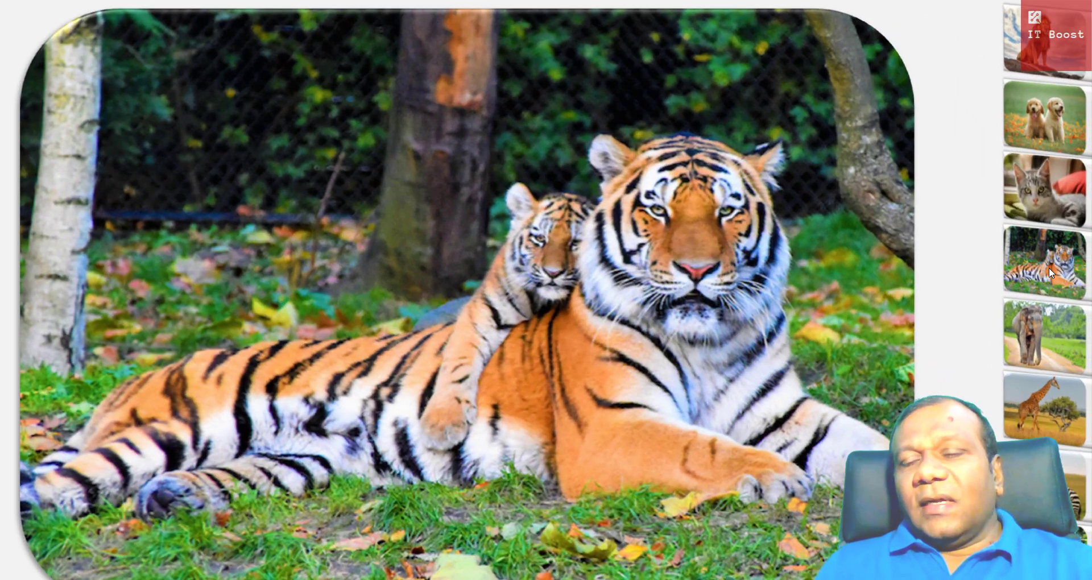
Jump to the elephant slide, then switch the new slide's layout to Blank
{"action": "left_click", "coordinate": [1045, 338]}
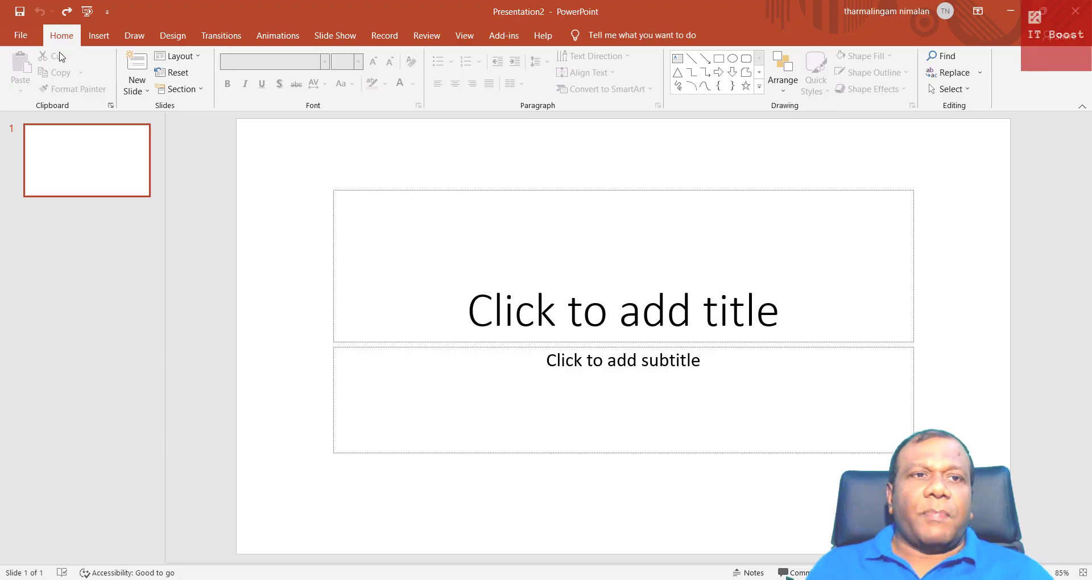
{"action": "left_click", "coordinate": [201, 59]}
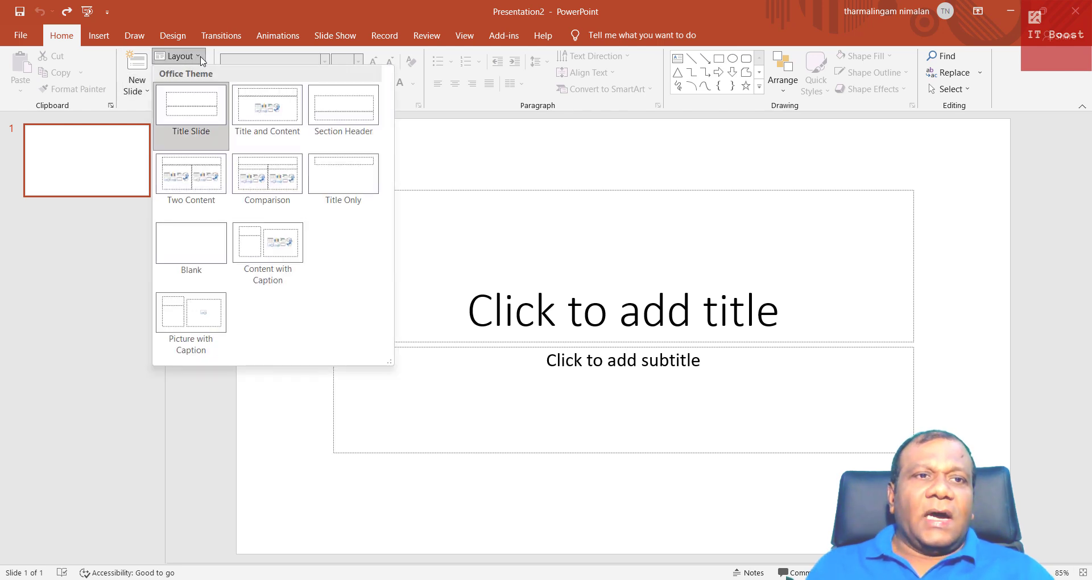
{"action": "left_click", "coordinate": [188, 239]}
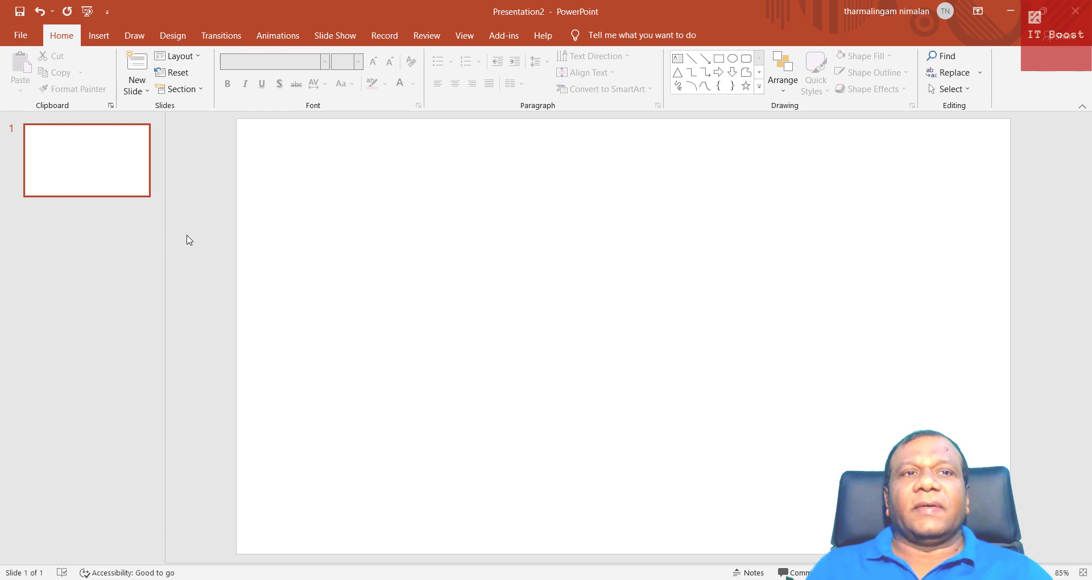
Apply the Parcel theme with its grey colour variant
{"action": "left_click", "coordinate": [180, 38]}
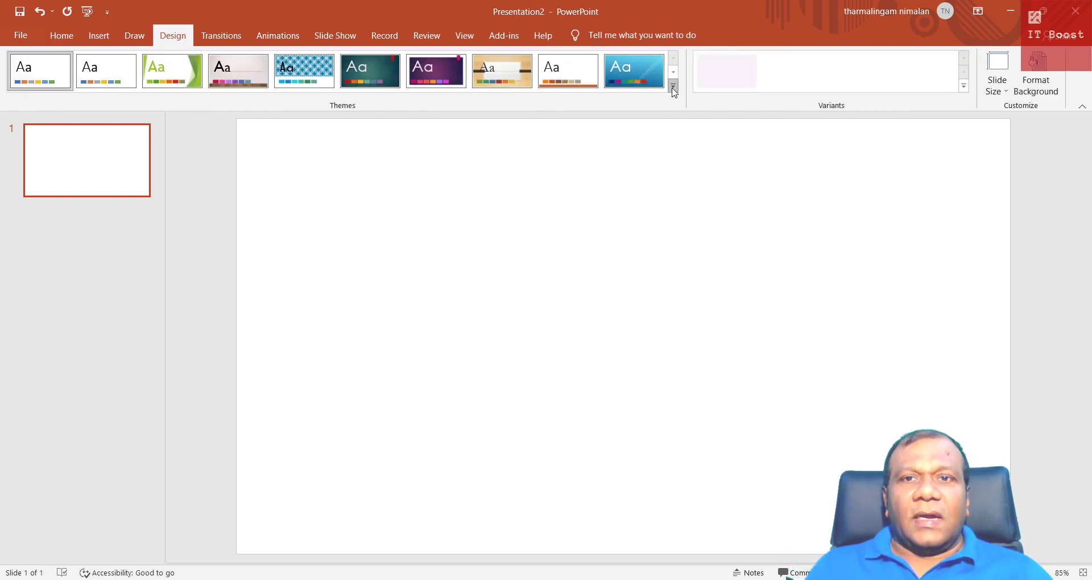
{"action": "left_click", "coordinate": [672, 87]}
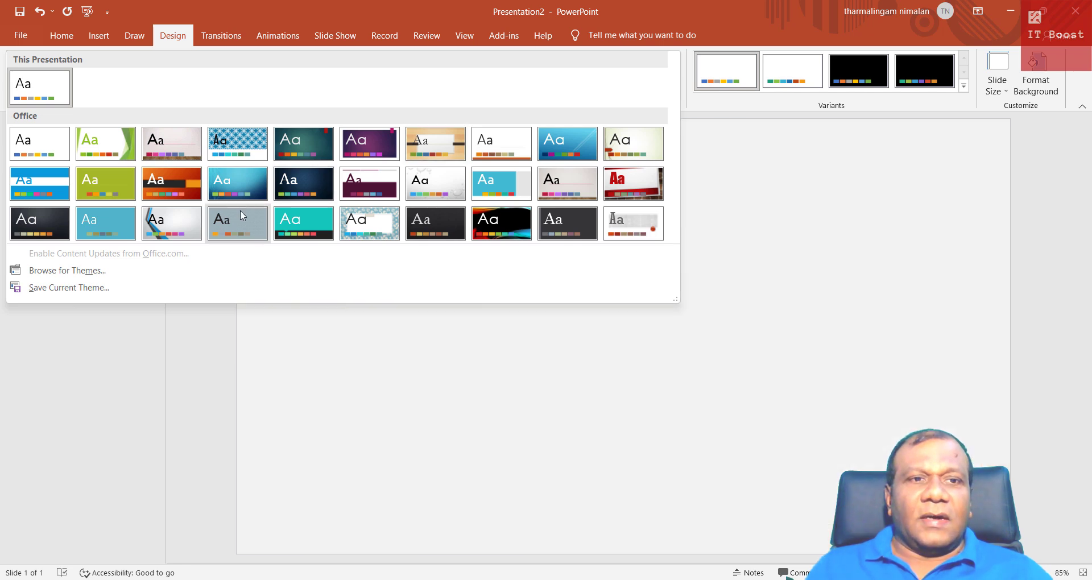
{"action": "left_click", "coordinate": [240, 216]}
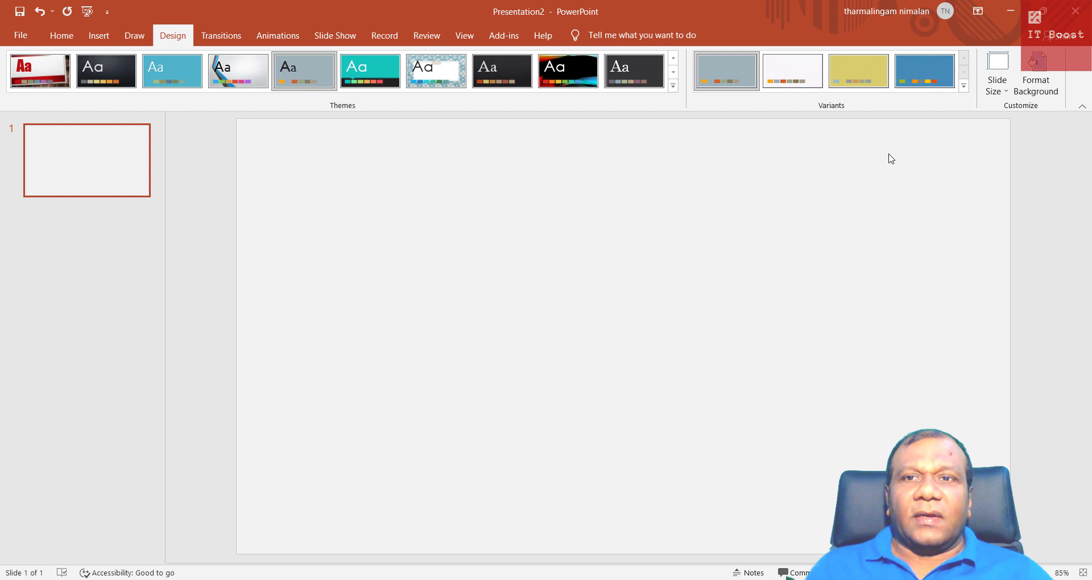
{"action": "left_click", "coordinate": [725, 69]}
{"action": "left_click", "coordinate": [745, 71]}
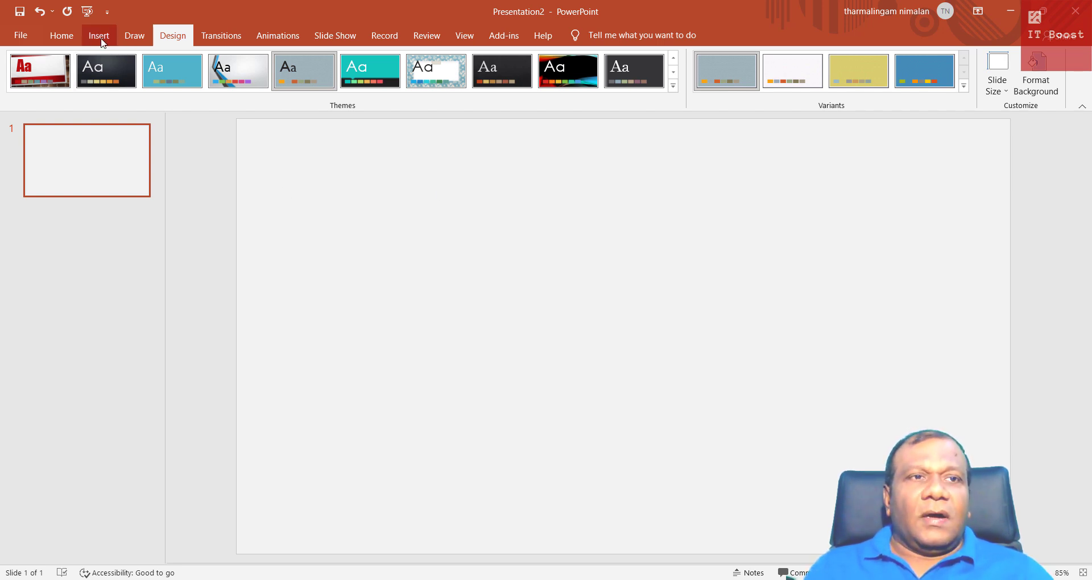
Open the Insert Picture dialog for pictures from this device
{"action": "left_click", "coordinate": [100, 36]}
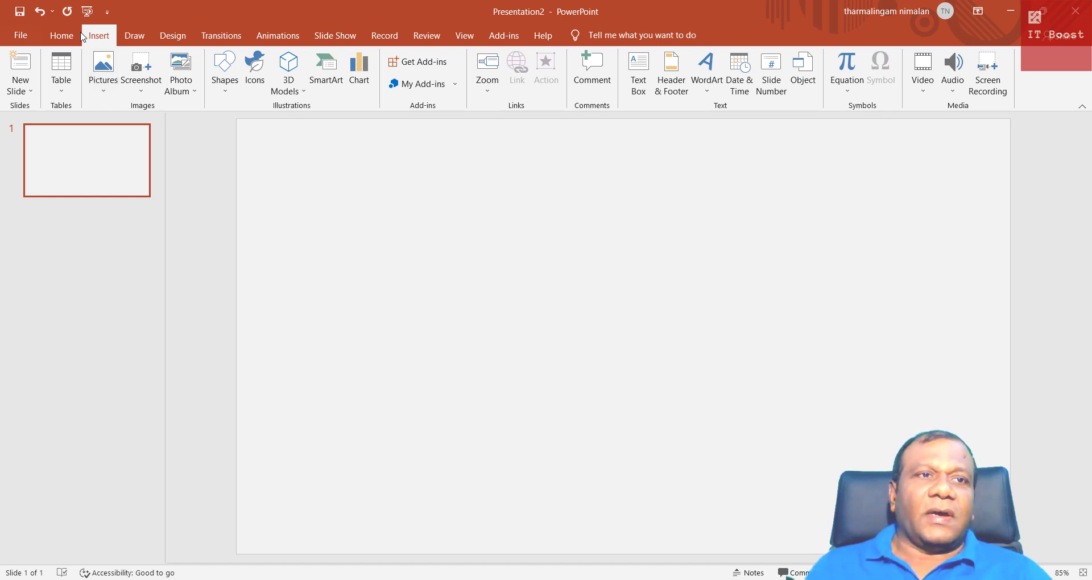
{"action": "left_click", "coordinate": [99, 91]}
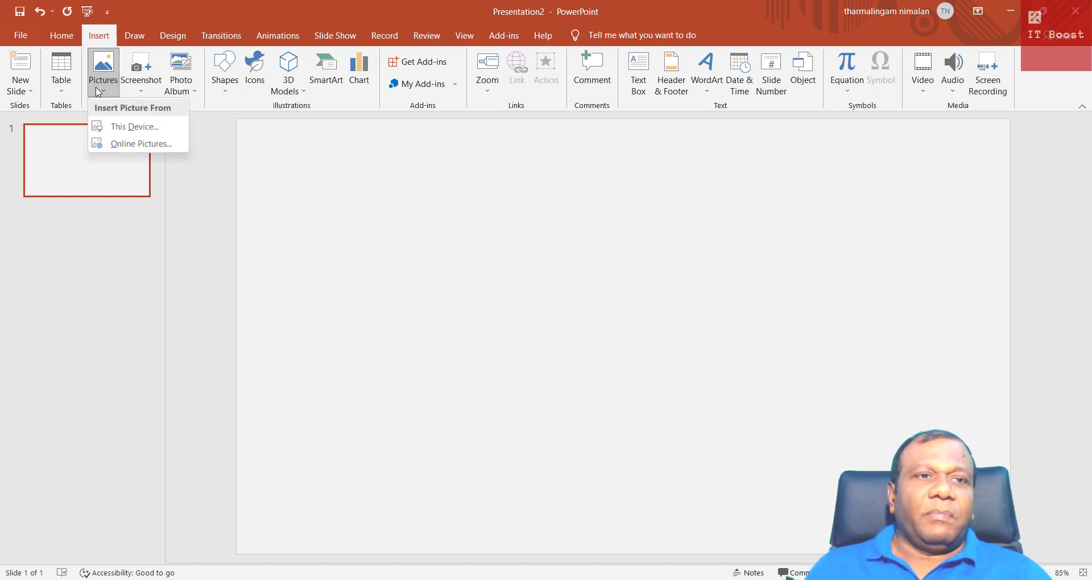
{"action": "left_click", "coordinate": [135, 126]}
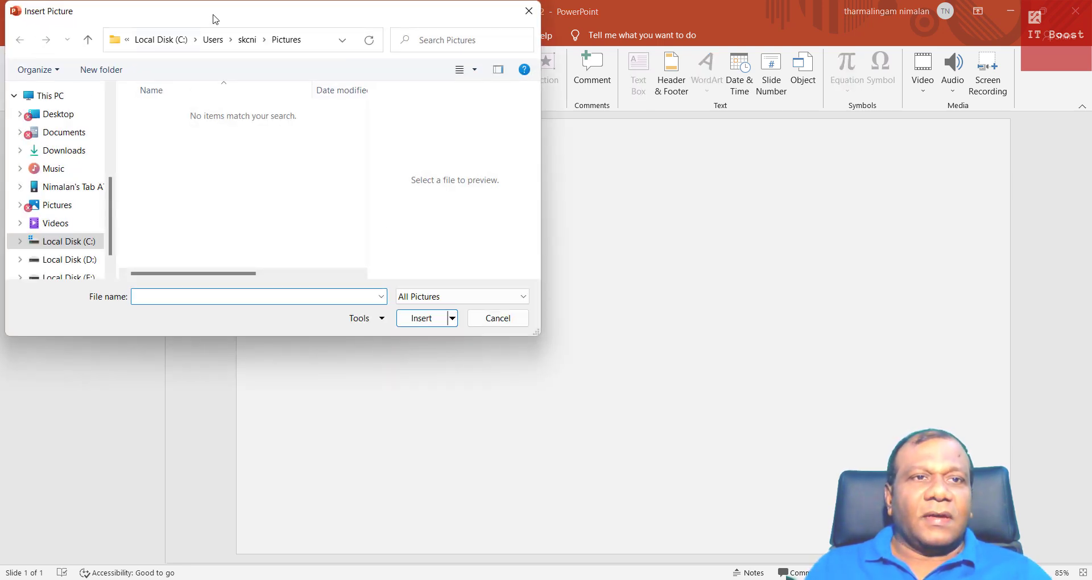
{"action": "left_click_drag", "start_coordinate": [215, 19], "coordinate": [381, 57]}
Browse to D:\IT Boost\powerpoint and select the lion image 1
{"action": "left_click", "coordinate": [260, 302]}
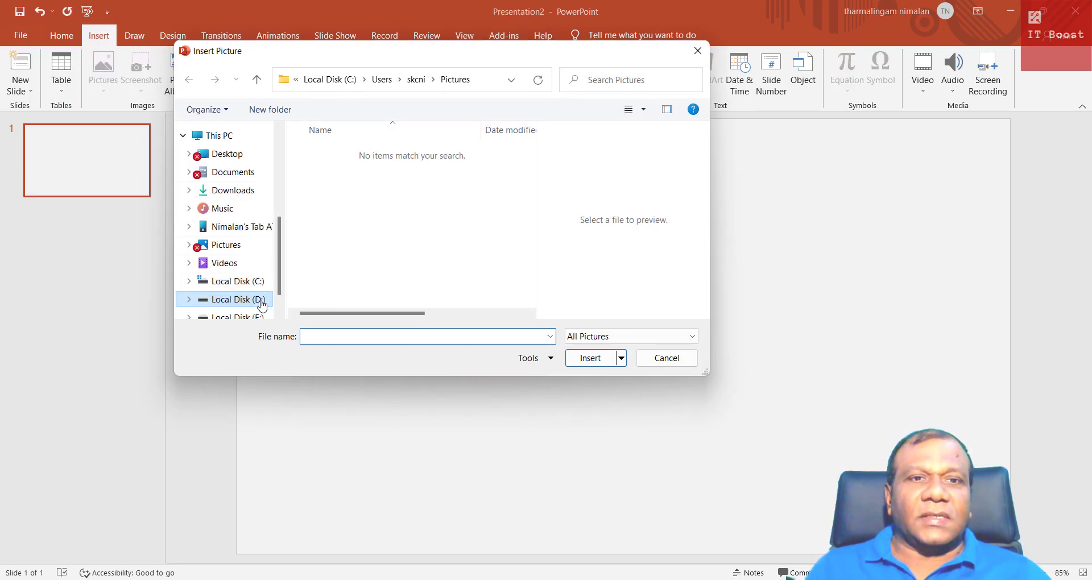
{"action": "double_click", "coordinate": [349, 177]}
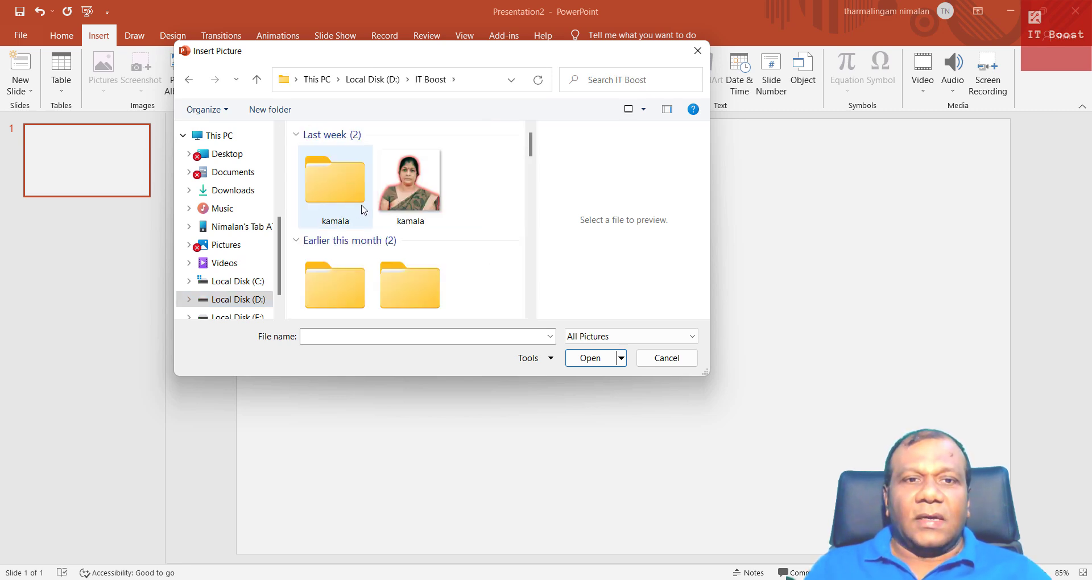
{"action": "scroll", "coordinate": [362, 208], "scroll_direction": "down", "scroll_amount": 1}
{"action": "scroll", "coordinate": [353, 260], "scroll_direction": "up", "scroll_amount": 2}
{"action": "scroll", "coordinate": [351, 259], "scroll_direction": "down", "scroll_amount": 1}
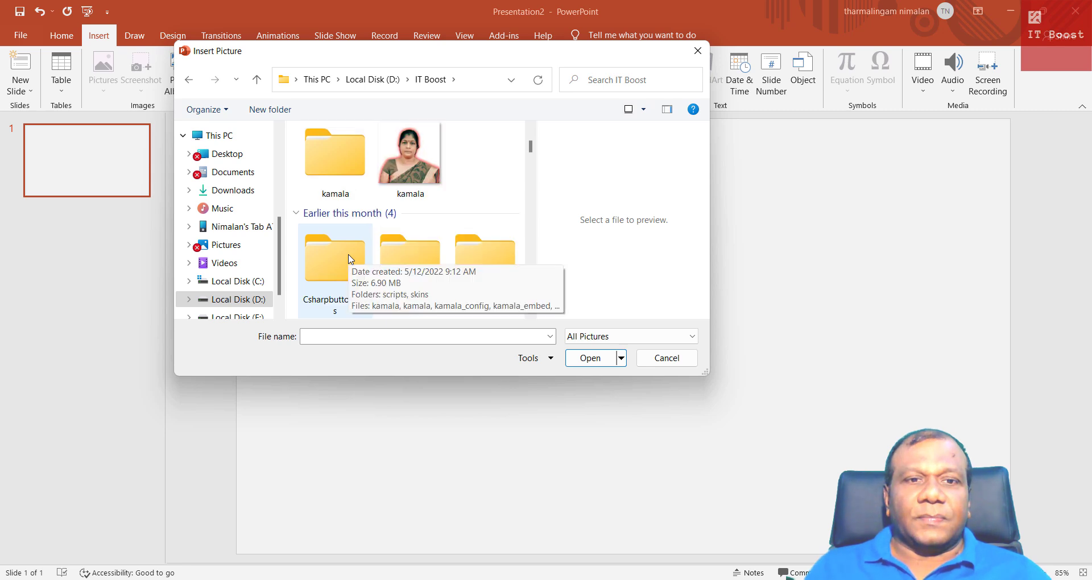
{"action": "scroll", "coordinate": [349, 256], "scroll_direction": "up", "scroll_amount": 2}
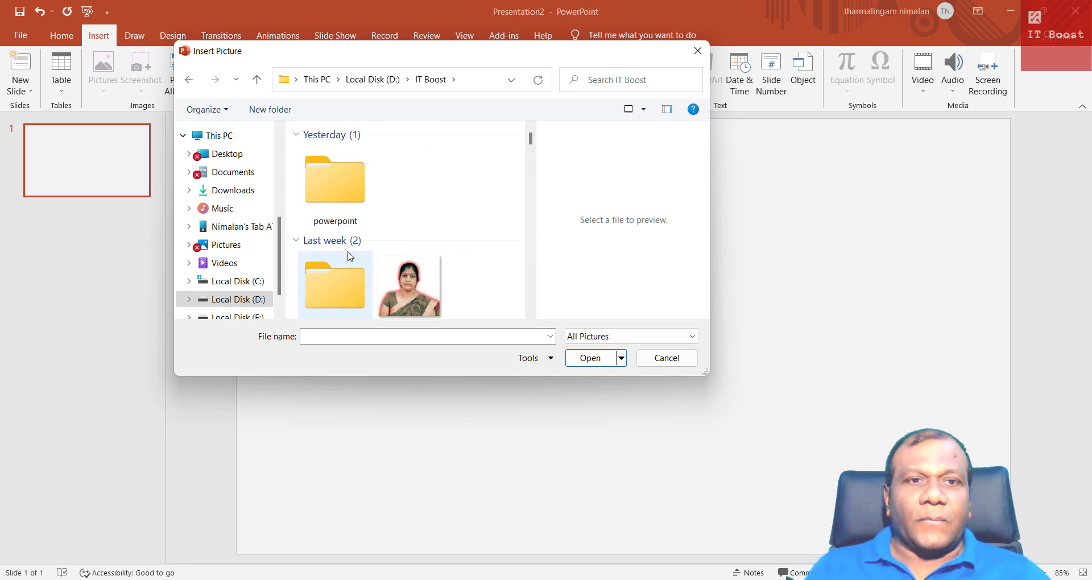
{"action": "double_click", "coordinate": [333, 181]}
{"action": "left_click", "coordinate": [333, 181]}
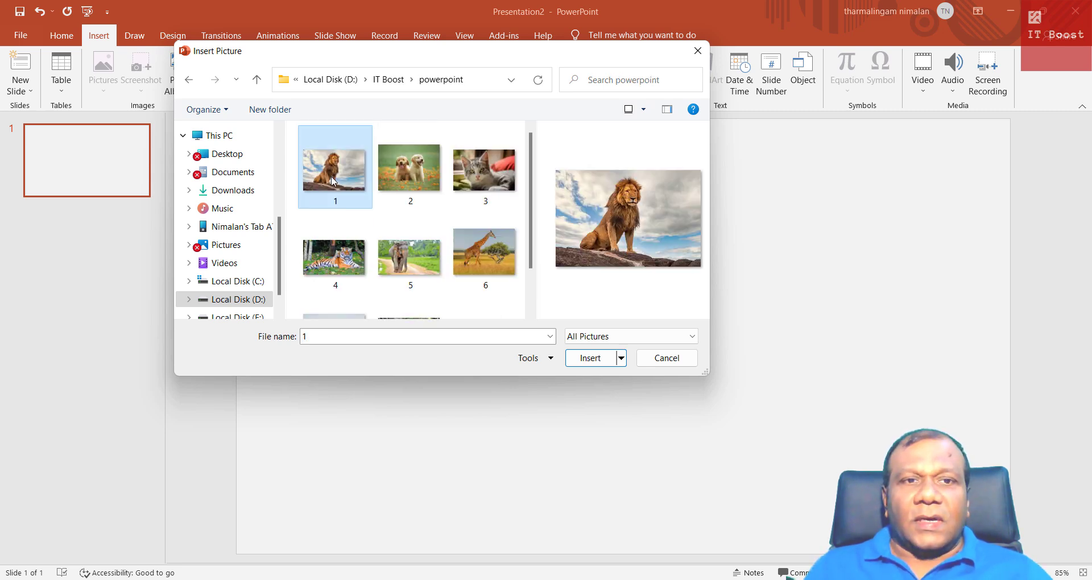
Insert the lion photo, enlarge it, and apply the Bevel Rectangle picture style
{"action": "left_click", "coordinate": [590, 357]}
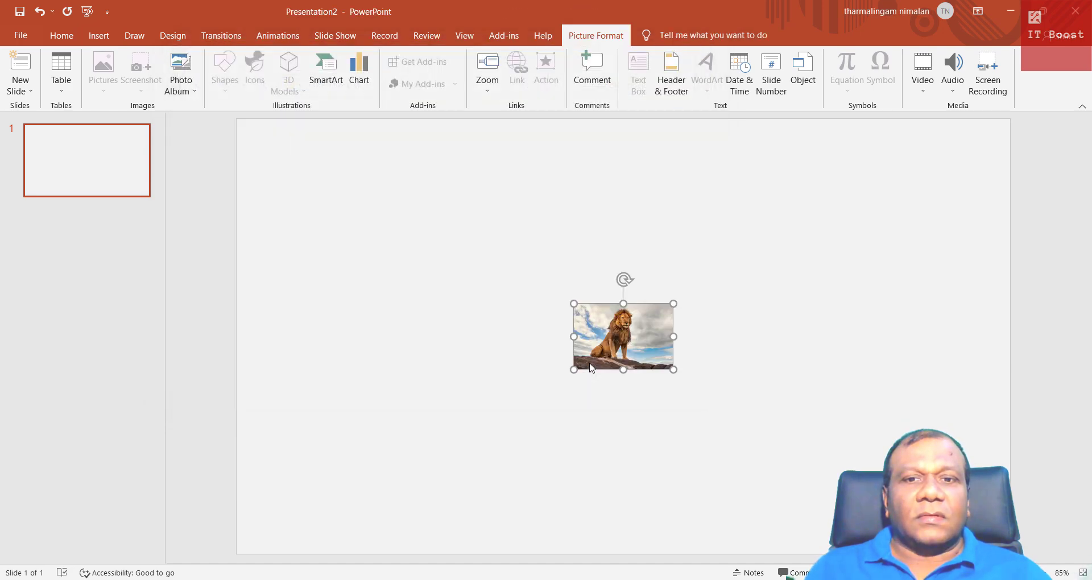
{"action": "left_click_drag", "start_coordinate": [616, 345], "coordinate": [316, 194]}
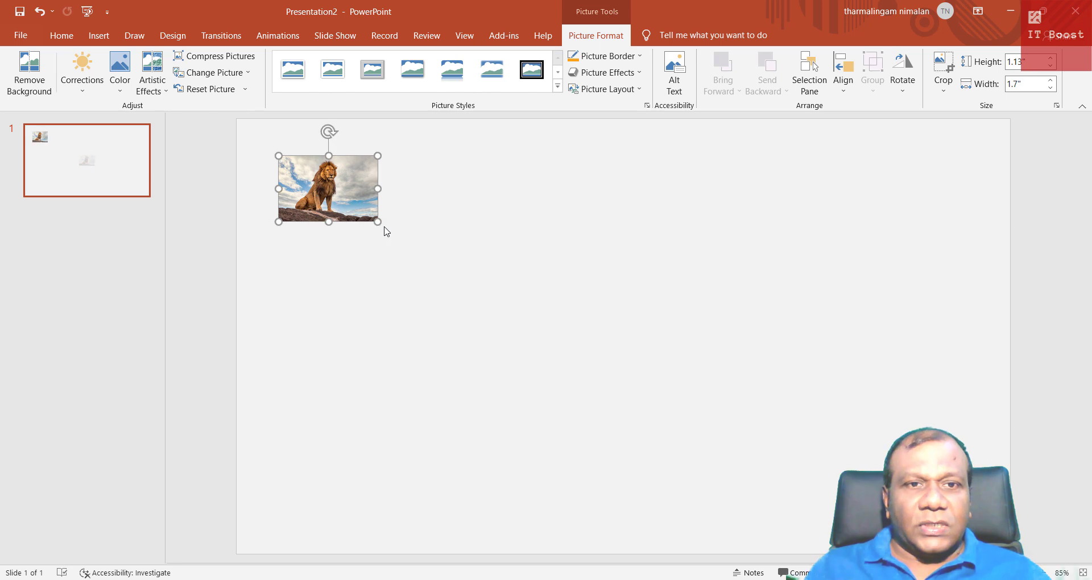
{"action": "left_click_drag", "start_coordinate": [382, 227], "coordinate": [711, 500]}
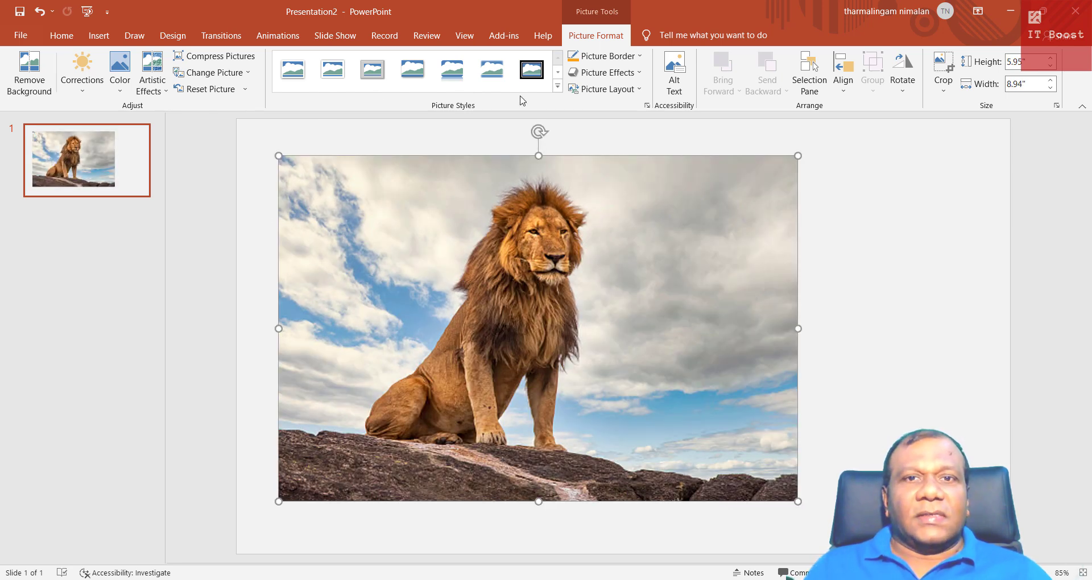
{"action": "left_click", "coordinate": [558, 86]}
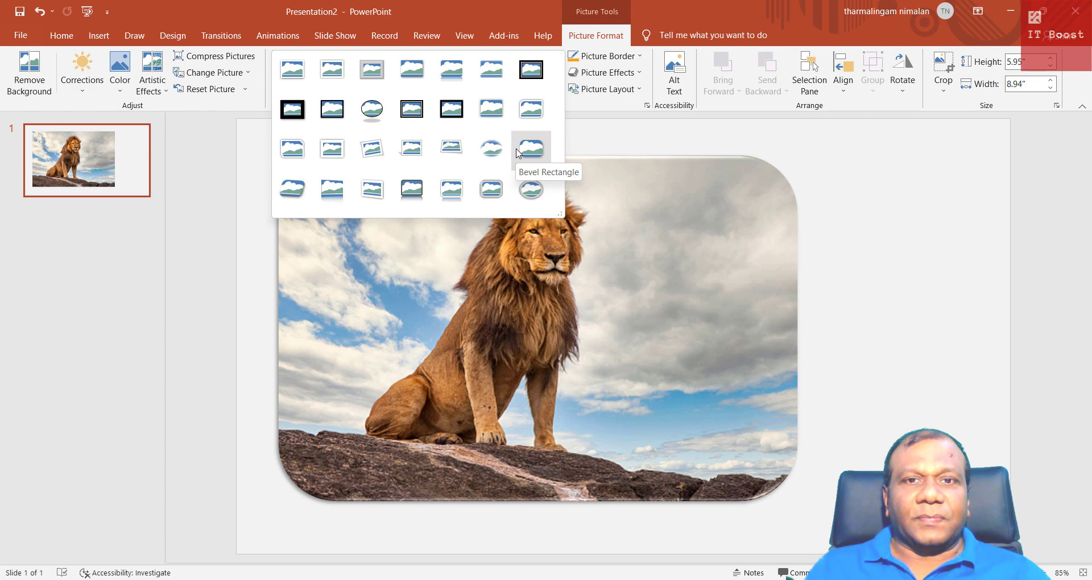
{"action": "left_click", "coordinate": [522, 152]}
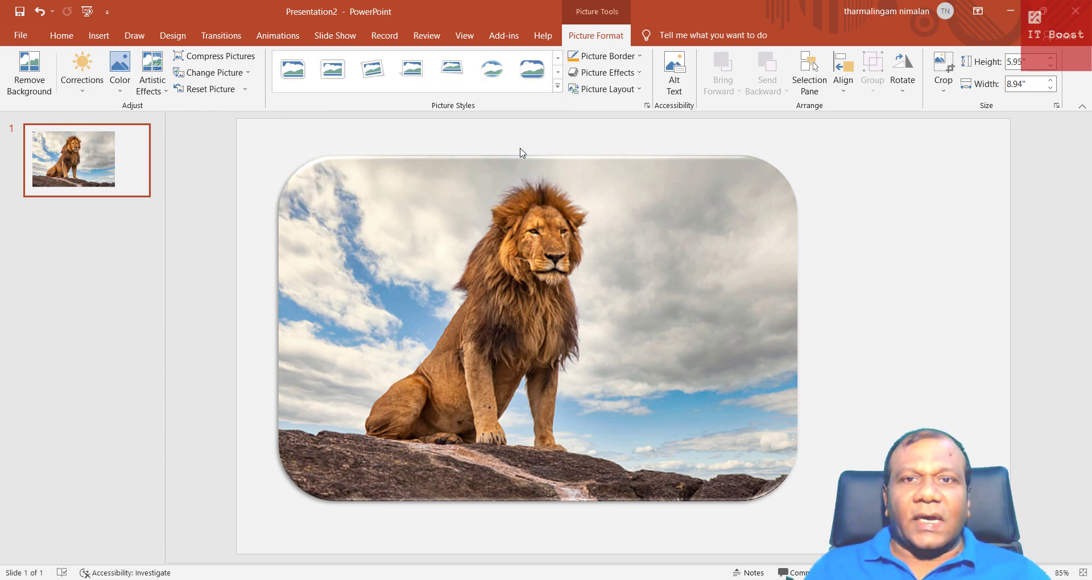
Resize and reposition the framed lion photo to 7.27" by 10.91"
{"action": "left_click_drag", "start_coordinate": [459, 186], "coordinate": [457, 194]}
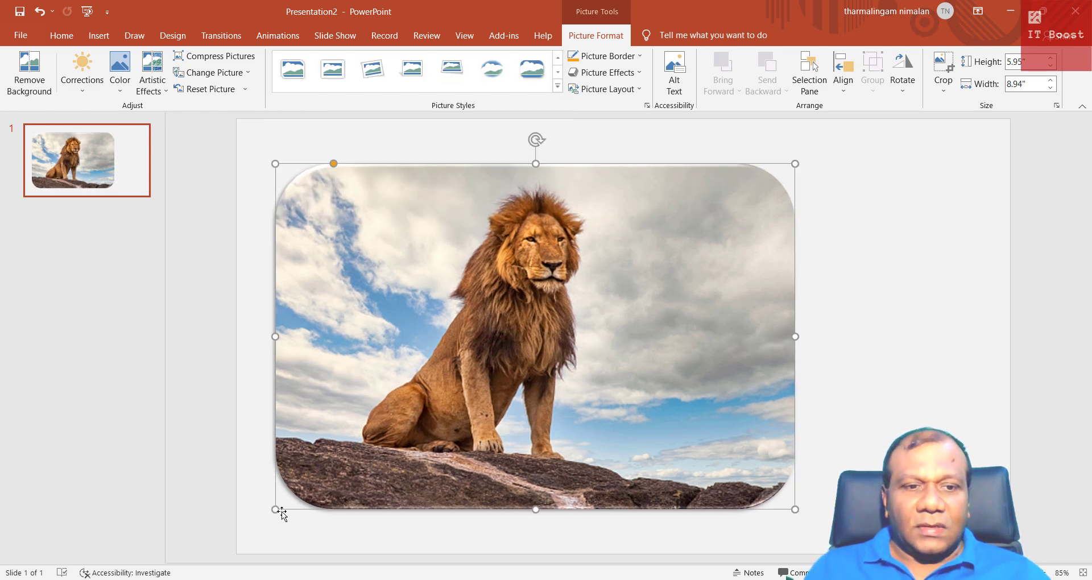
{"action": "left_click_drag", "start_coordinate": [276, 510], "coordinate": [248, 529]}
{"action": "left_click_drag", "start_coordinate": [795, 164], "coordinate": [856, 142]}
{"action": "left_click_drag", "start_coordinate": [245, 530], "coordinate": [231, 544]}
{"action": "left_click_drag", "start_coordinate": [392, 446], "coordinate": [421, 449]}
Duplicate the lion slide to create slides 2, 3 and 4
{"action": "left_click", "coordinate": [960, 322]}
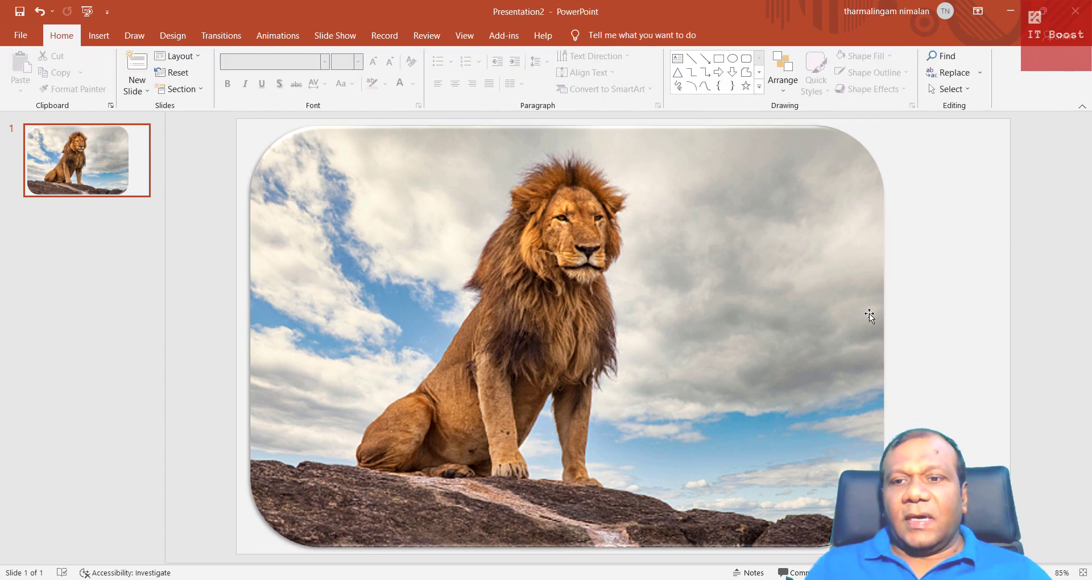
{"action": "left_click", "coordinate": [88, 168]}
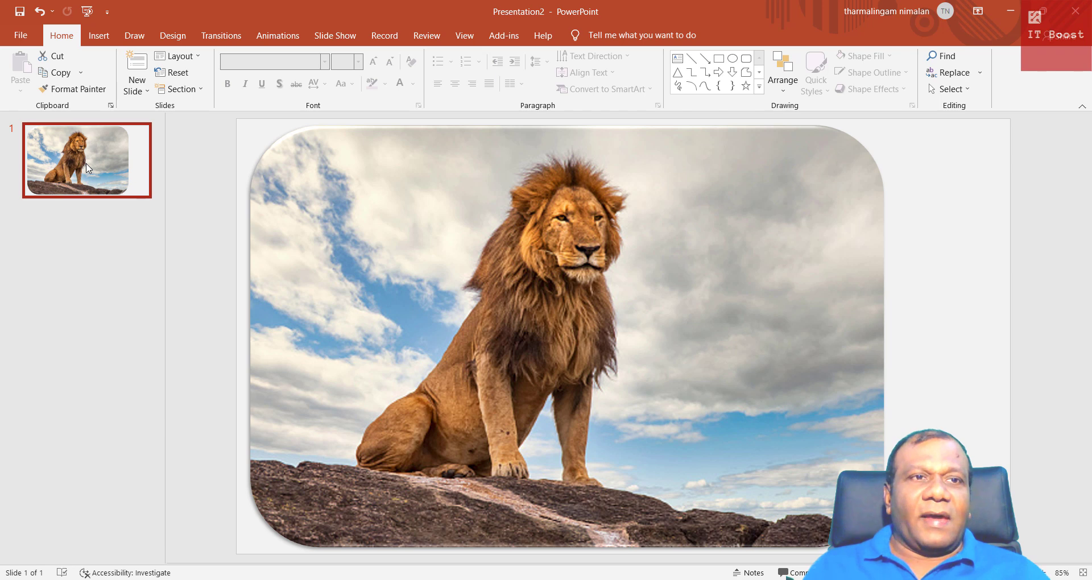
{"action": "right_click", "coordinate": [88, 168]}
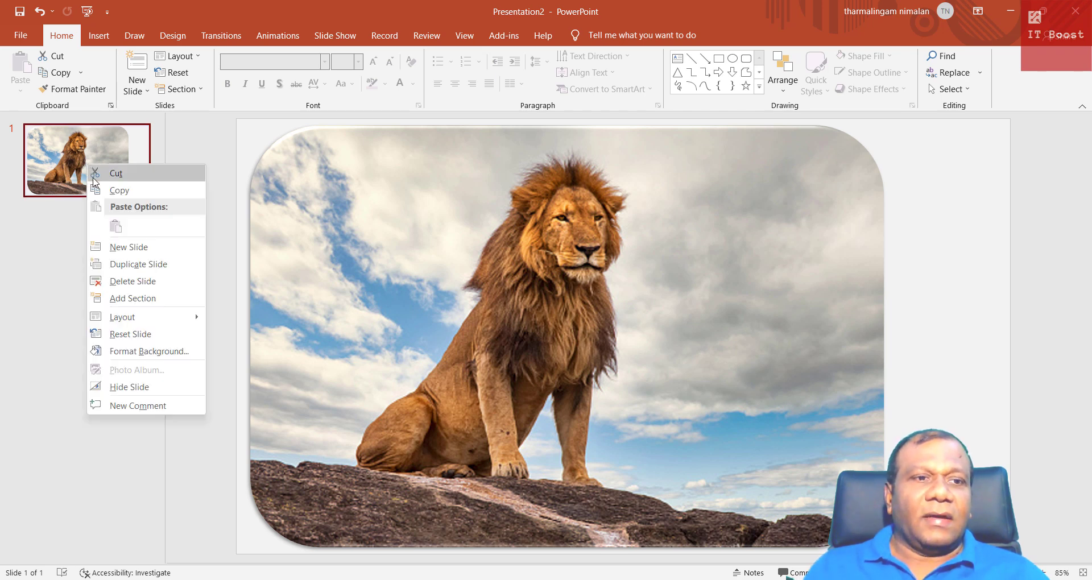
{"action": "left_click", "coordinate": [138, 264]}
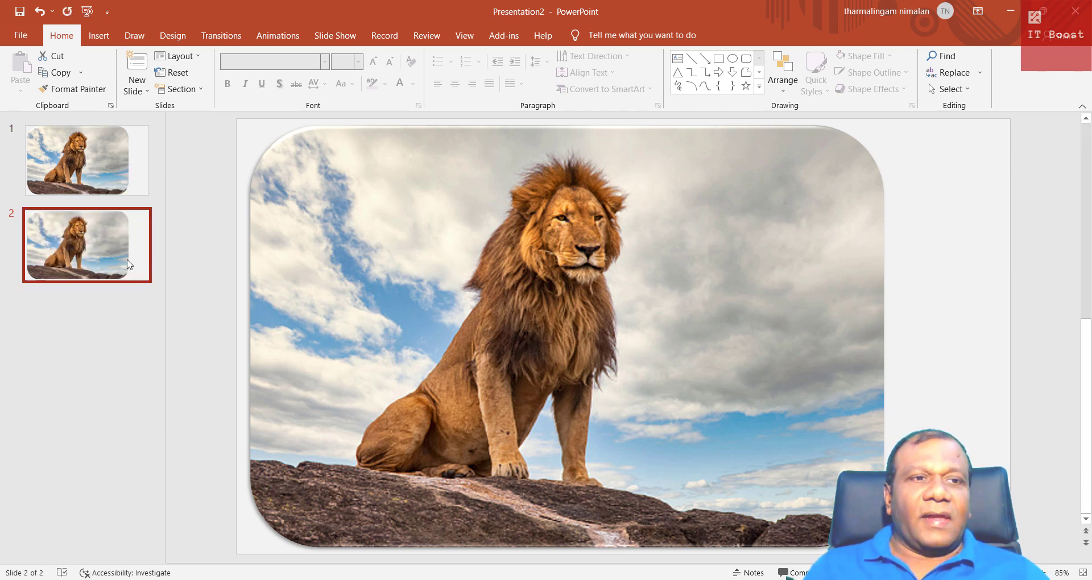
{"action": "right_click", "coordinate": [96, 253]}
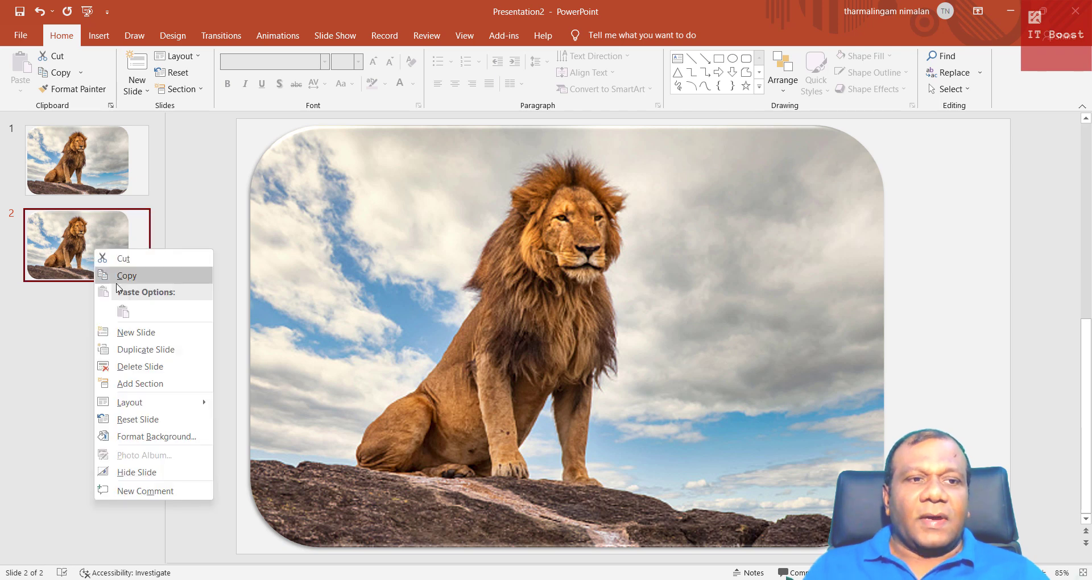
{"action": "left_click", "coordinate": [147, 357]}
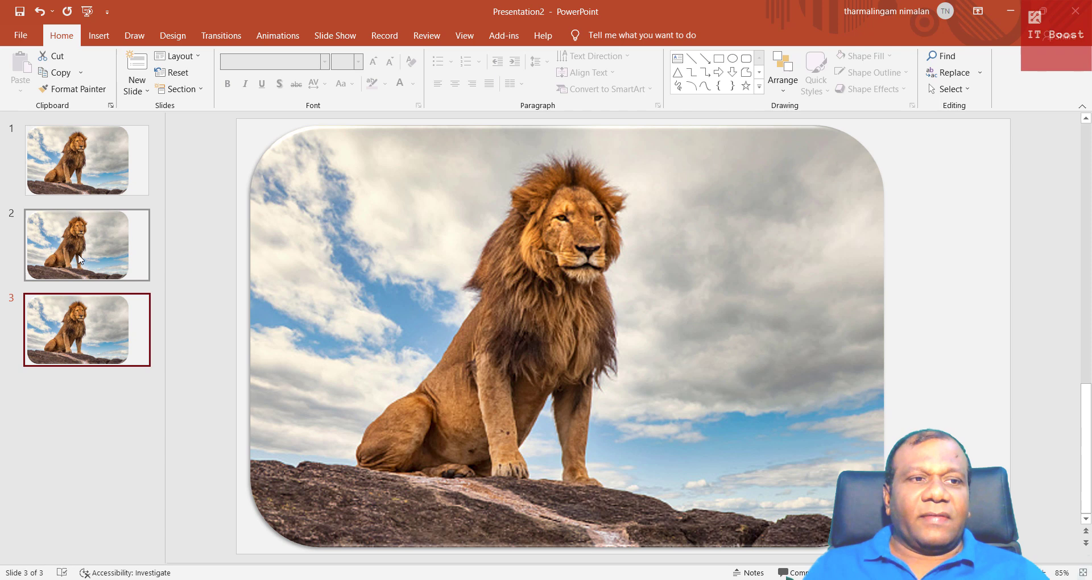
{"action": "right_click", "coordinate": [86, 341]}
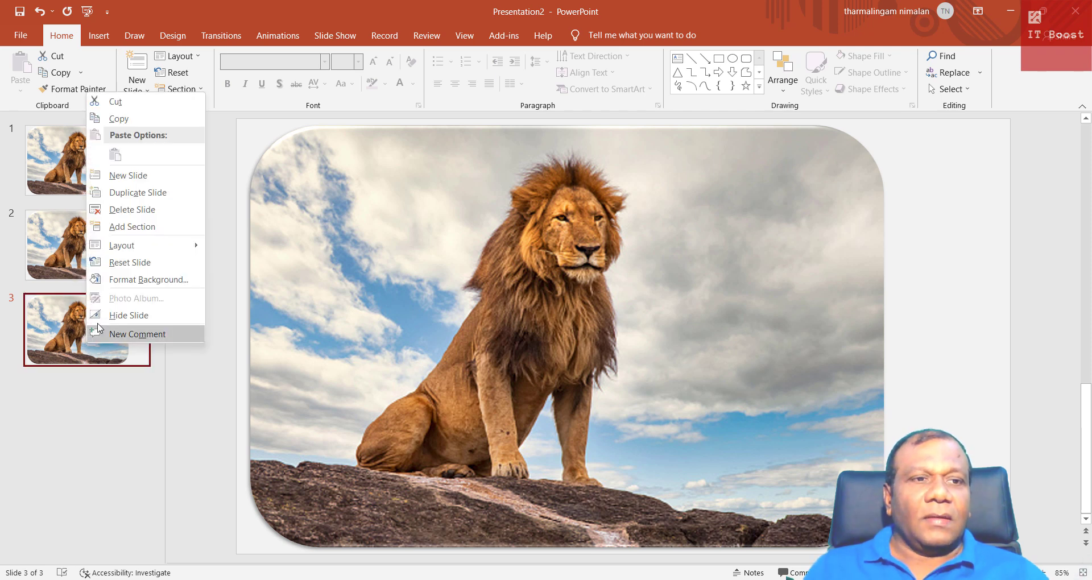
{"action": "left_click", "coordinate": [126, 196]}
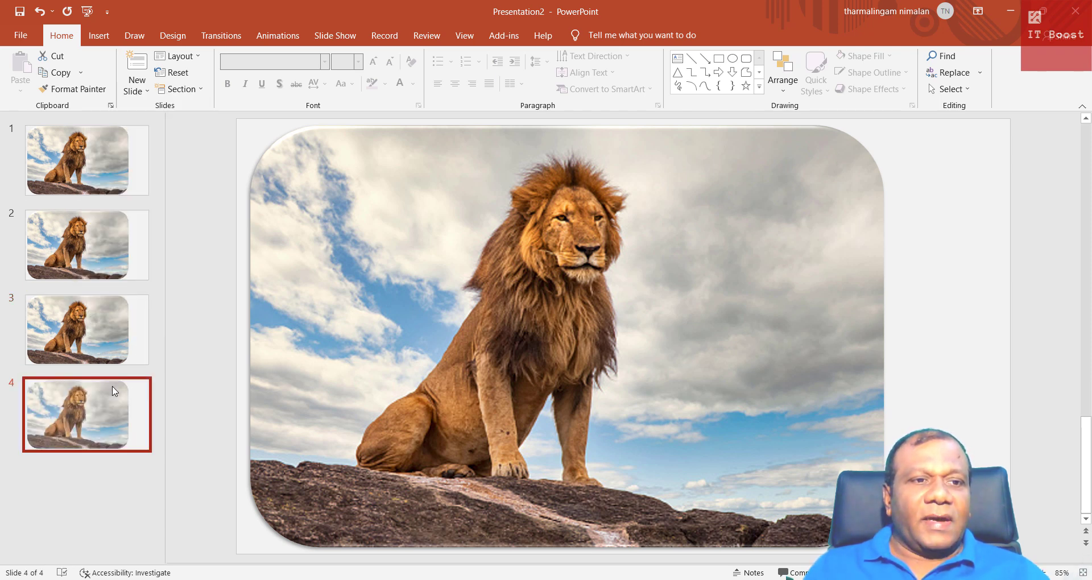
Keep duplicating the last slide until there are eight lion slides
{"action": "right_click", "coordinate": [86, 410]}
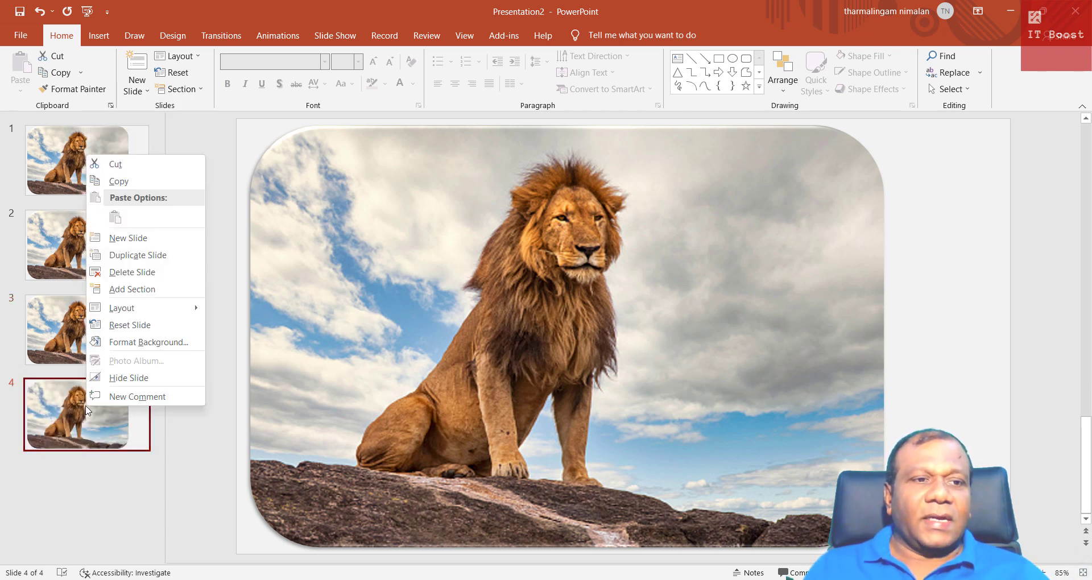
{"action": "left_click", "coordinate": [137, 255]}
{"action": "right_click", "coordinate": [86, 480]}
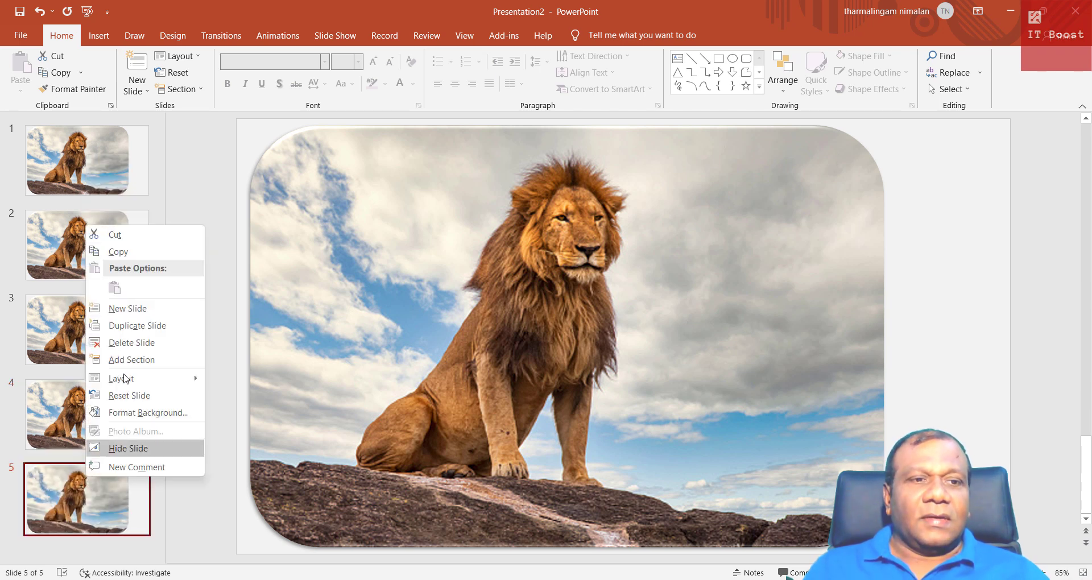
{"action": "left_click", "coordinate": [137, 325]}
{"action": "right_click", "coordinate": [78, 510]}
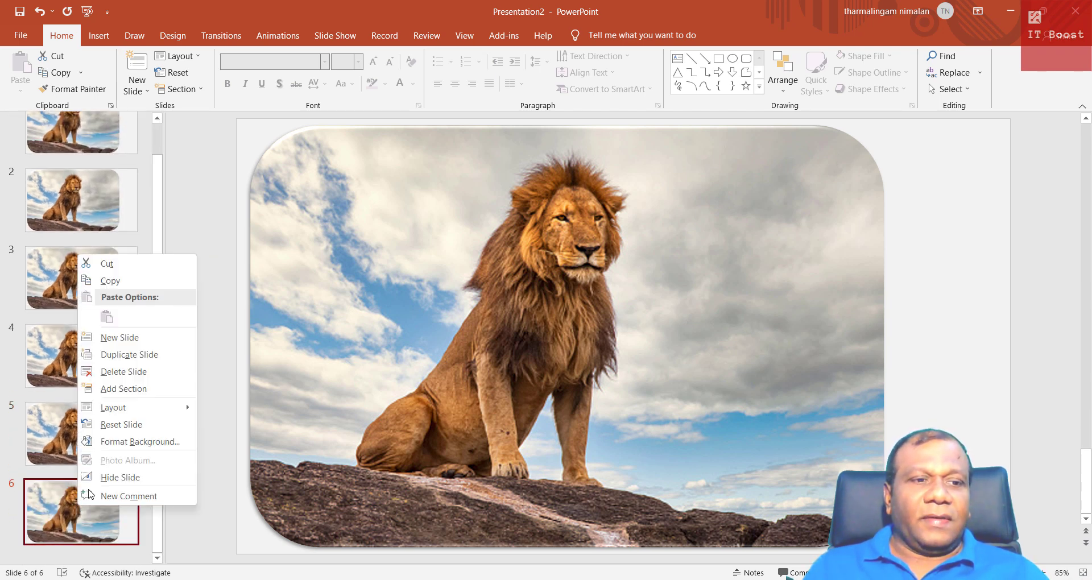
{"action": "left_click", "coordinate": [145, 354]}
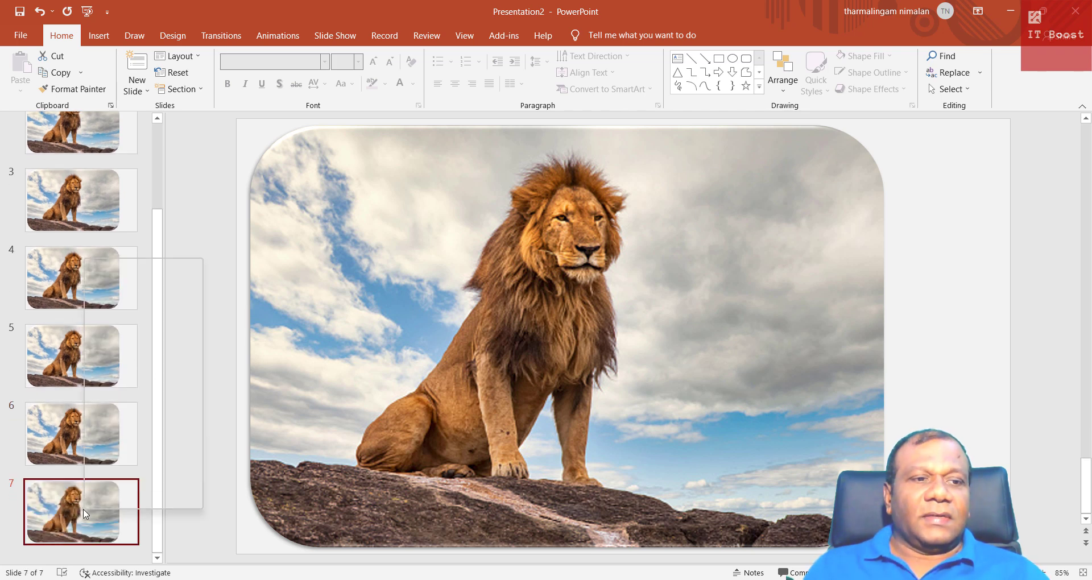
{"action": "right_click", "coordinate": [85, 507]}
{"action": "left_click", "coordinate": [151, 359]}
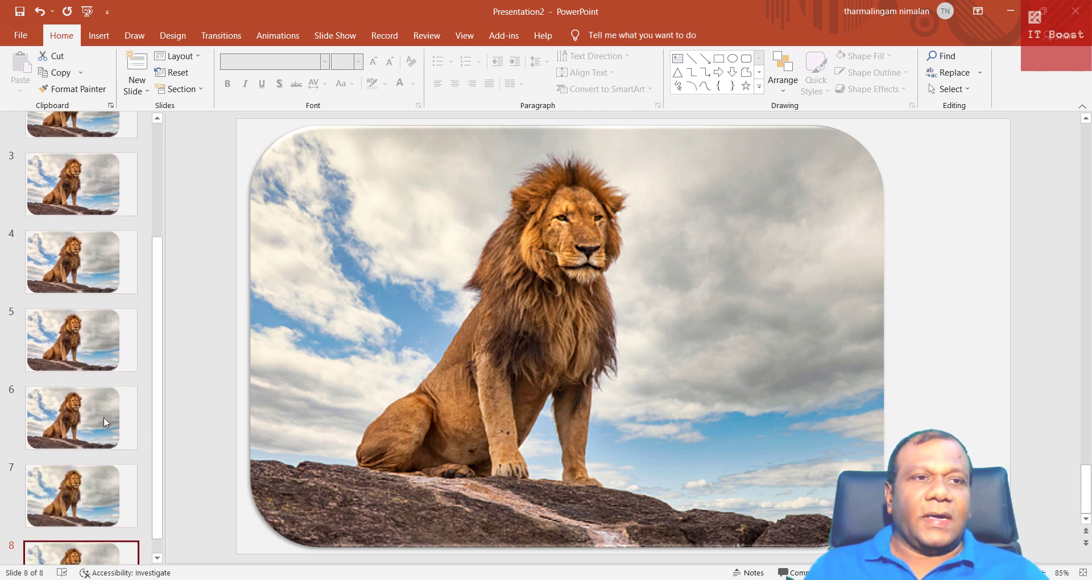
Go to slide 2 and select its lion photo
{"action": "scroll", "coordinate": [90, 360], "scroll_direction": "up", "scroll_amount": 5}
{"action": "left_click", "coordinate": [79, 238]}
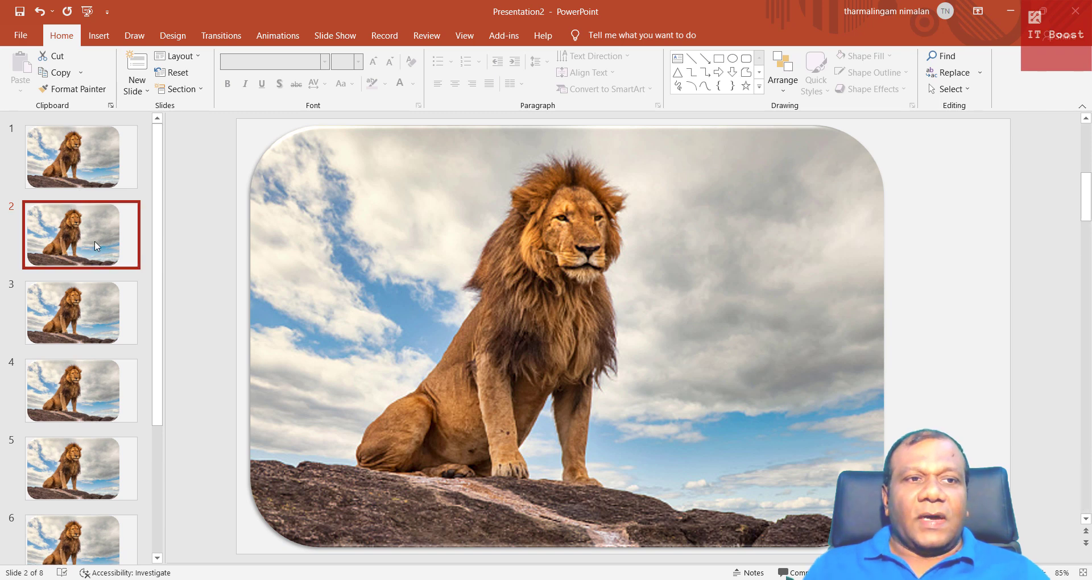
{"action": "left_click", "coordinate": [353, 307]}
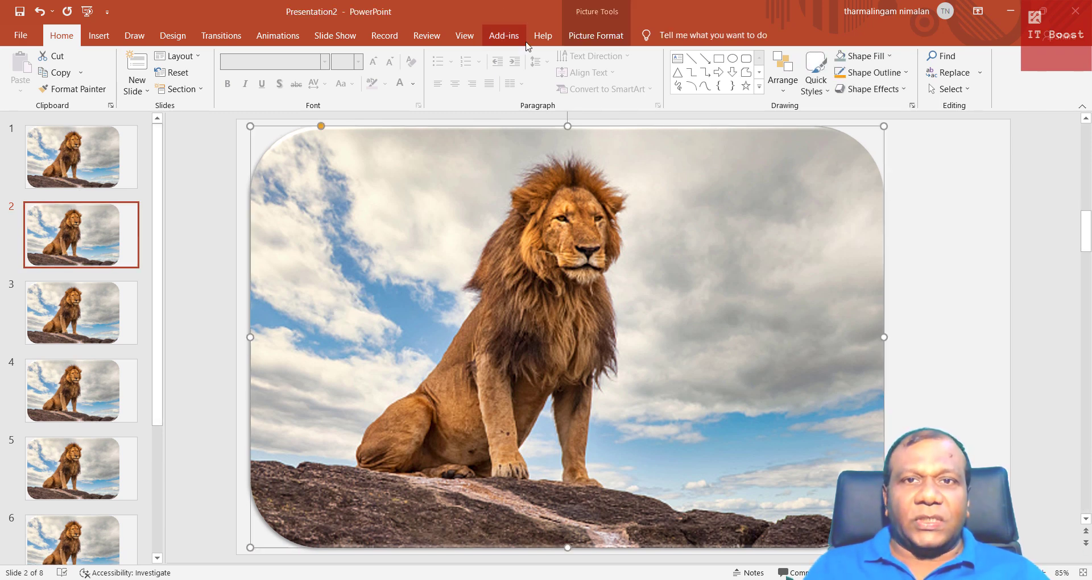
Replace slide 2's lion photo with the puppies image, file 2
{"action": "left_click", "coordinate": [583, 39]}
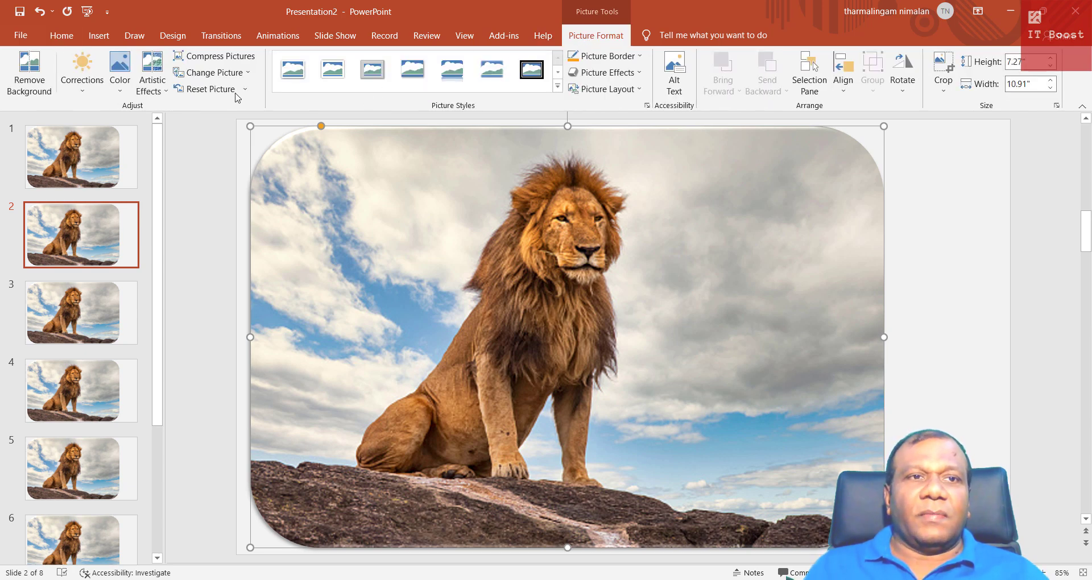
{"action": "left_click", "coordinate": [210, 74]}
{"action": "left_click", "coordinate": [218, 92]}
{"action": "left_click", "coordinate": [401, 164]}
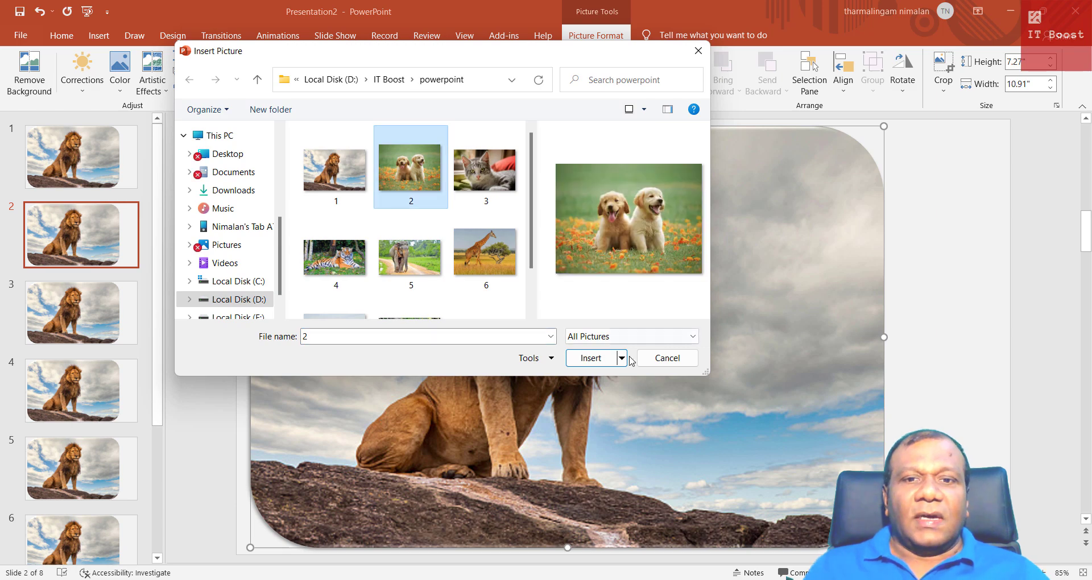
{"action": "left_click", "coordinate": [592, 359]}
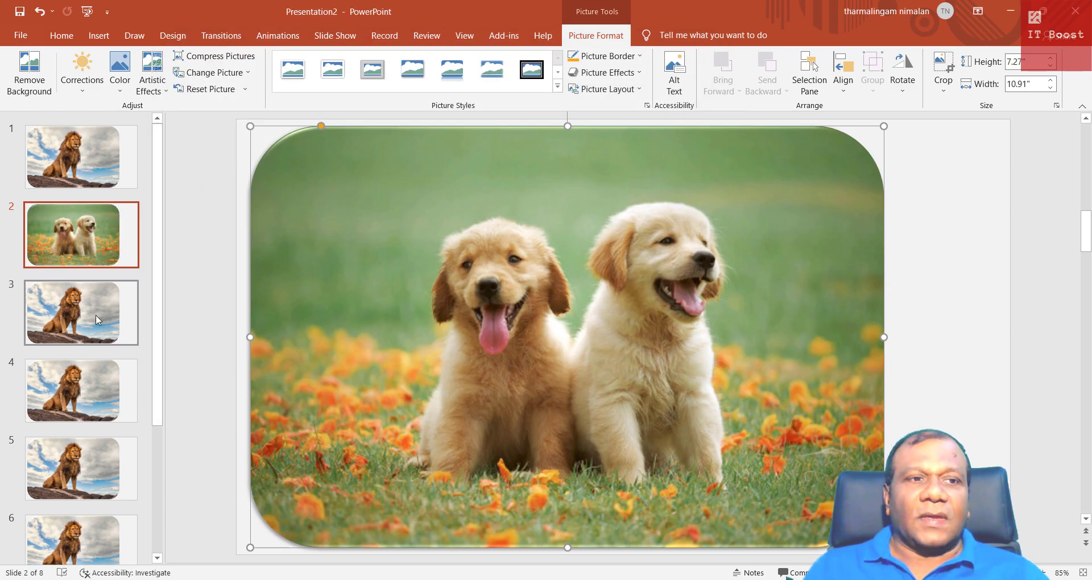
Replace slide 3's lion photo with the kitten image, file 3
{"action": "left_click", "coordinate": [96, 319]}
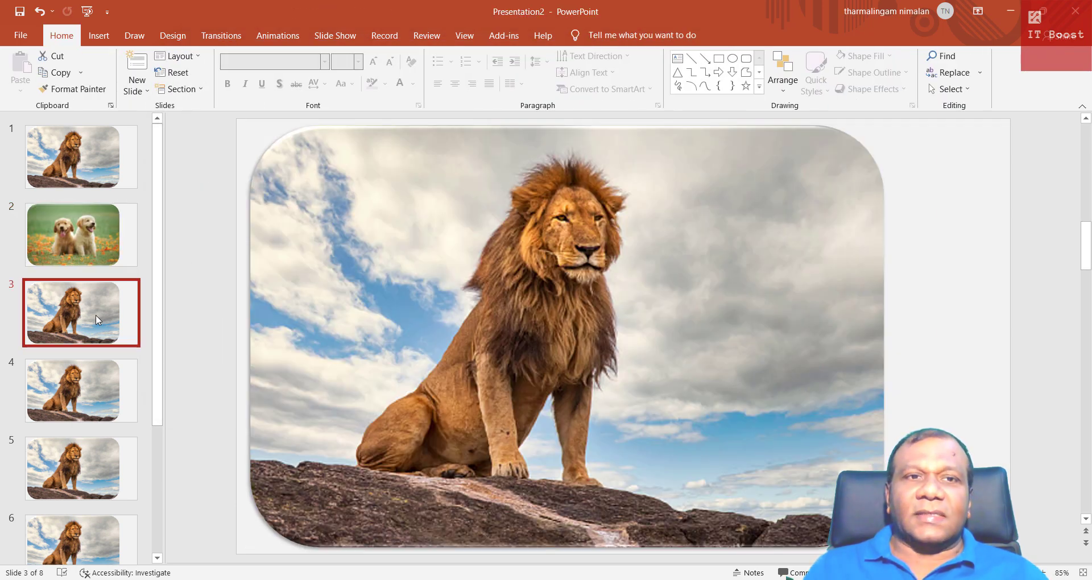
{"action": "left_click", "coordinate": [407, 275]}
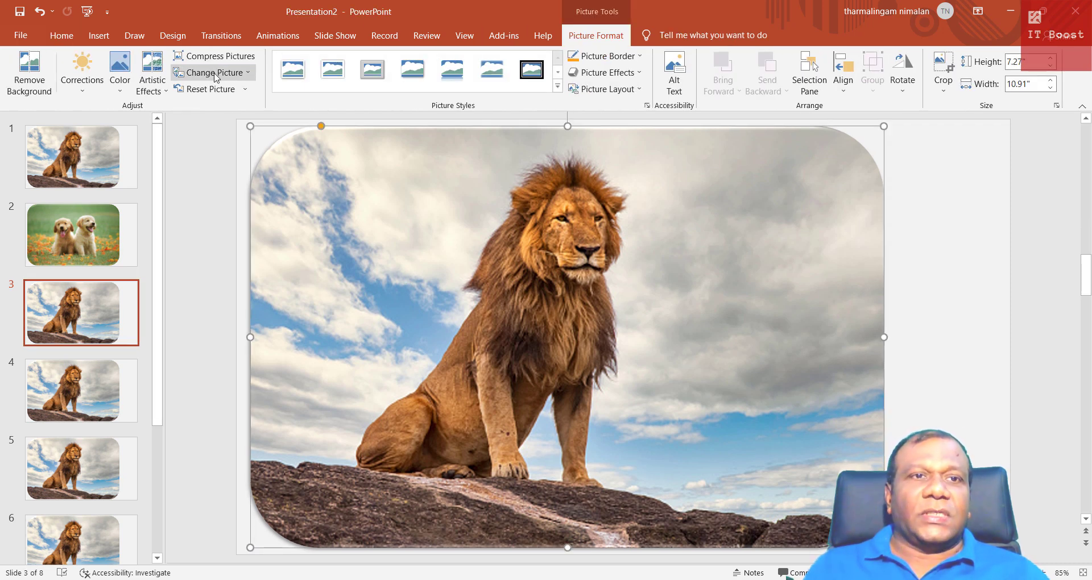
{"action": "left_click", "coordinate": [215, 78]}
{"action": "left_click", "coordinate": [215, 91]}
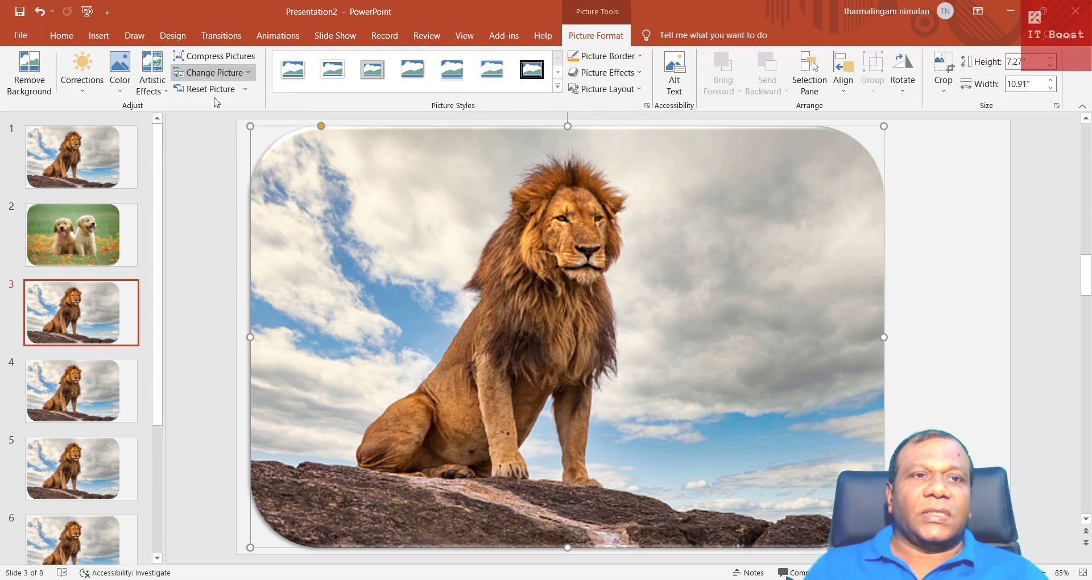
{"action": "left_click", "coordinate": [496, 180]}
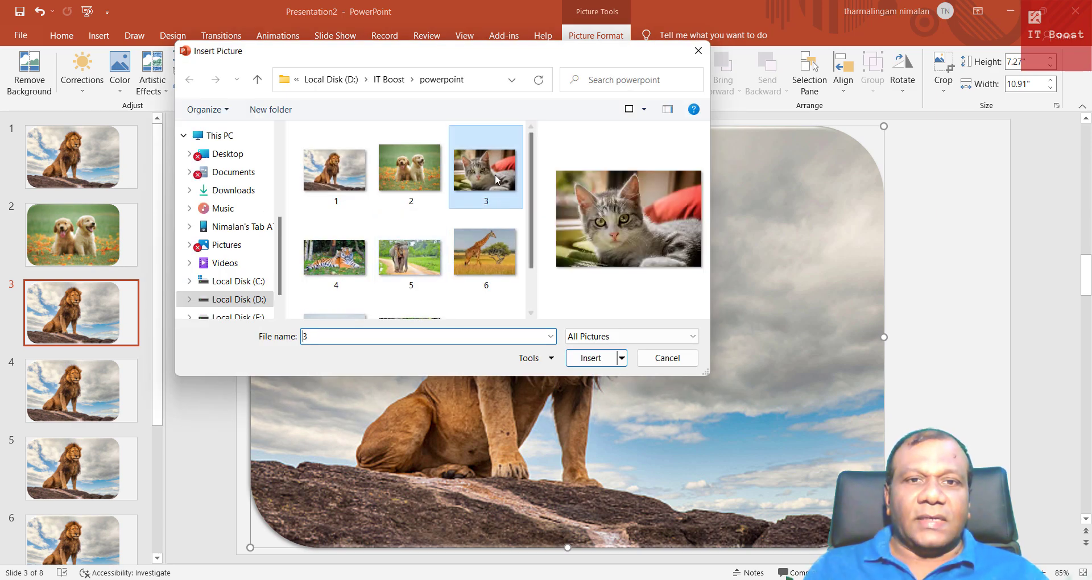
{"action": "left_click", "coordinate": [590, 358]}
Replace slide 4's lion photo with the tiger image, file 4
{"action": "left_click", "coordinate": [80, 390]}
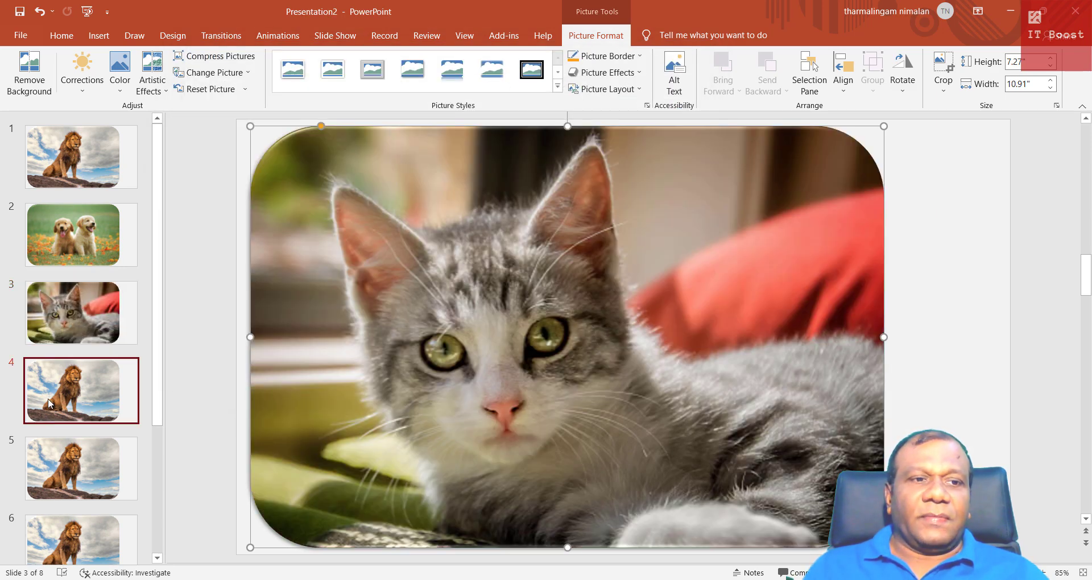
{"action": "double_click", "coordinate": [433, 320]}
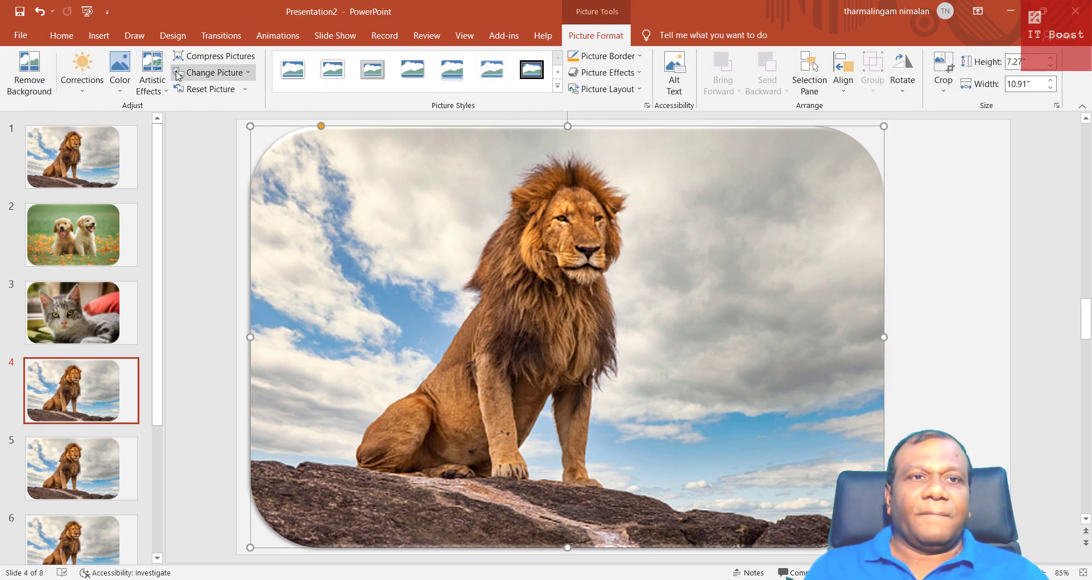
{"action": "left_click", "coordinate": [213, 72]}
{"action": "left_click", "coordinate": [217, 91]}
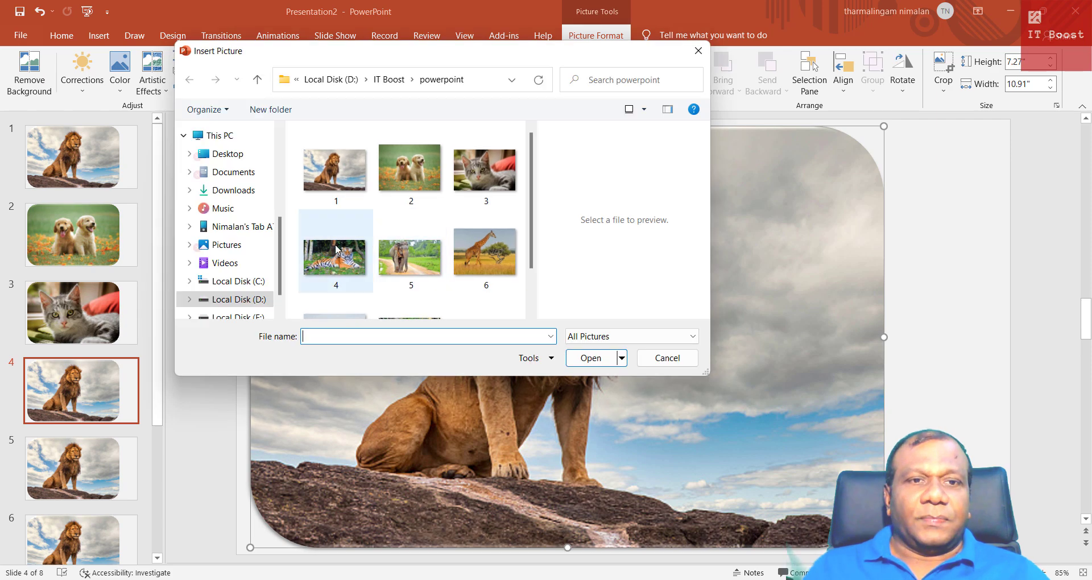
{"action": "left_click", "coordinate": [335, 256]}
{"action": "left_click", "coordinate": [591, 357]}
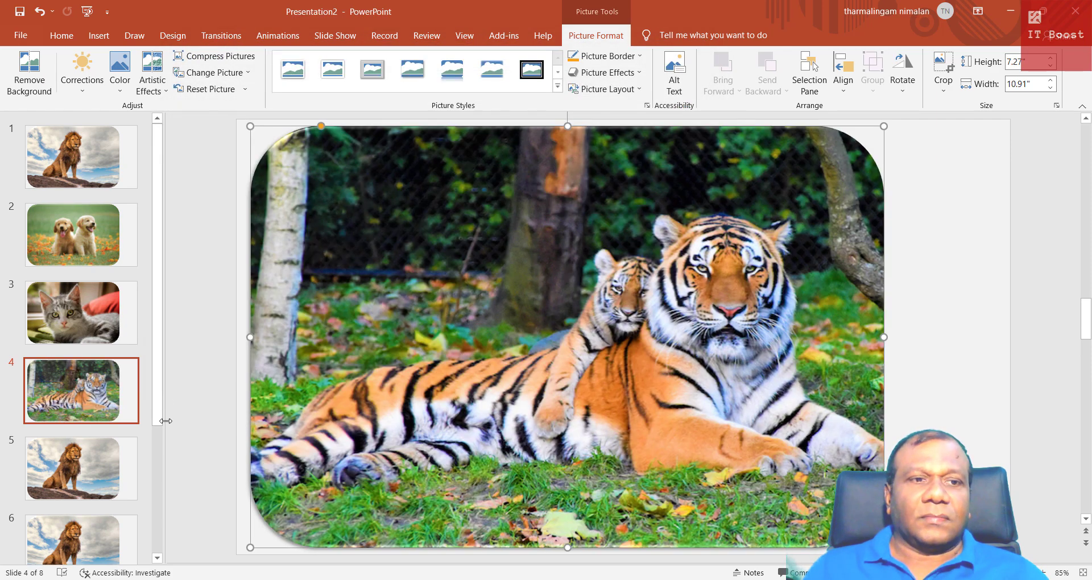
Replace slide 5's lion photo with the elephant image, file 5
{"action": "left_click", "coordinate": [116, 458]}
{"action": "double_click", "coordinate": [421, 254]}
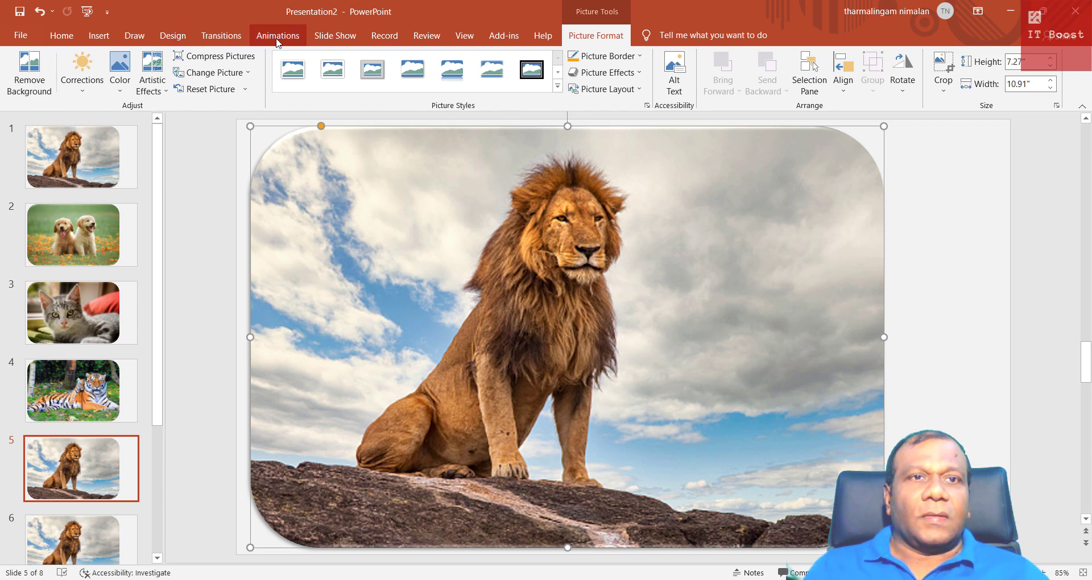
{"action": "left_click", "coordinate": [208, 73]}
{"action": "left_click", "coordinate": [210, 90]}
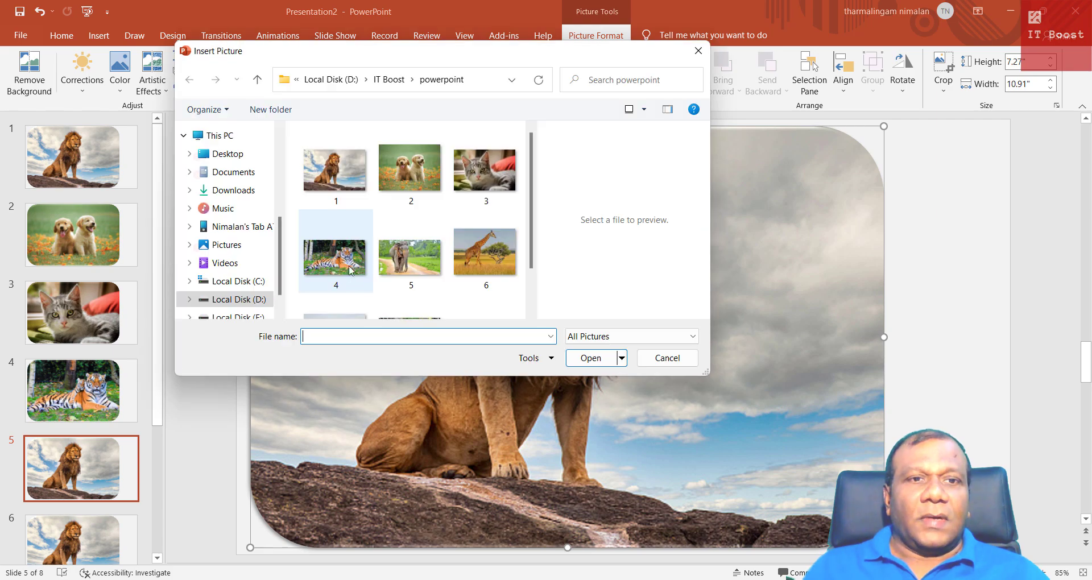
{"action": "left_click", "coordinate": [410, 264]}
{"action": "left_click", "coordinate": [592, 358]}
{"action": "left_click", "coordinate": [127, 487]}
{"action": "scroll", "coordinate": [115, 508], "scroll_direction": "down", "scroll_amount": 2}
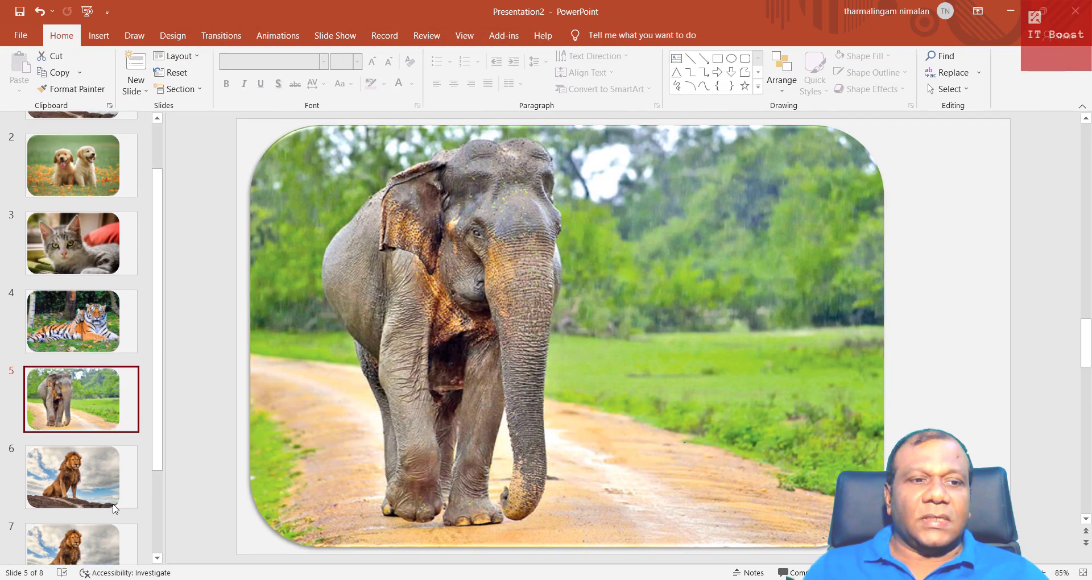
Replace slide 6's lion photo with the giraffe image, file 6
{"action": "scroll", "coordinate": [116, 507], "scroll_direction": "down", "scroll_amount": 1}
{"action": "left_click", "coordinate": [91, 435]}
{"action": "left_click", "coordinate": [344, 282]}
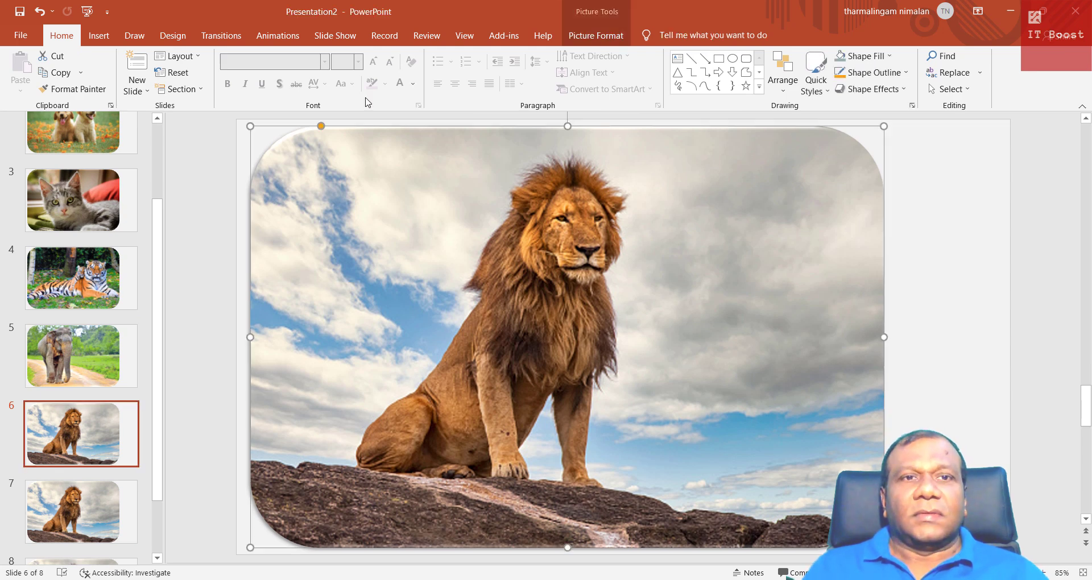
{"action": "left_click", "coordinate": [595, 35]}
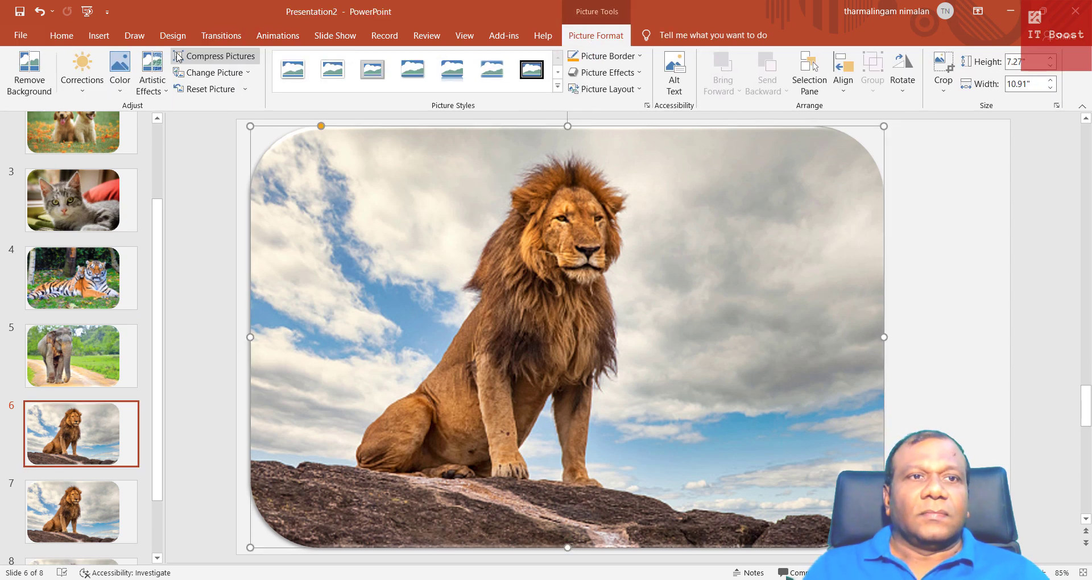
{"action": "left_click", "coordinate": [212, 72]}
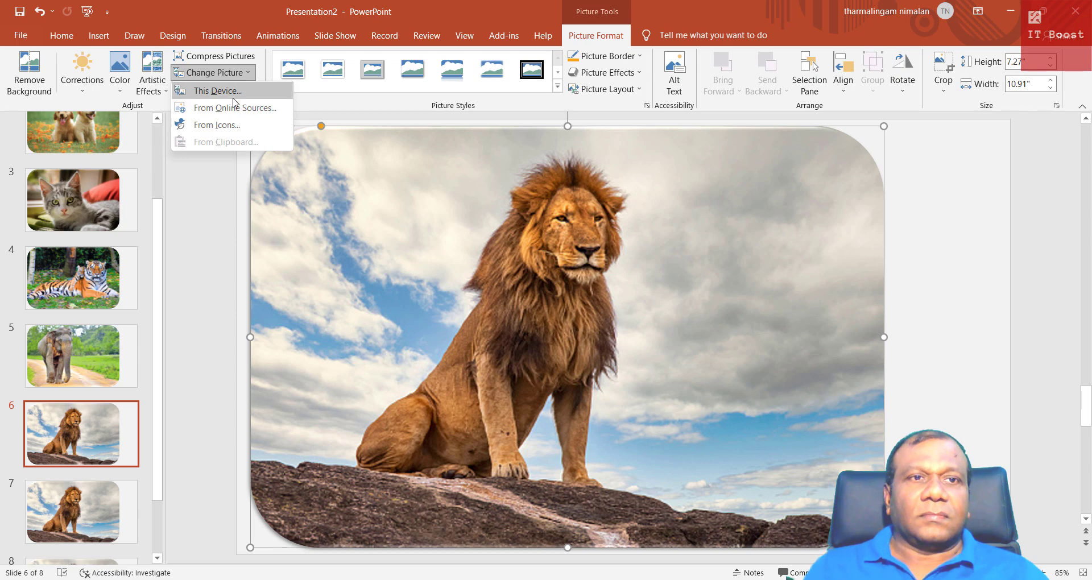
{"action": "left_click", "coordinate": [217, 90]}
{"action": "left_click", "coordinate": [485, 253]}
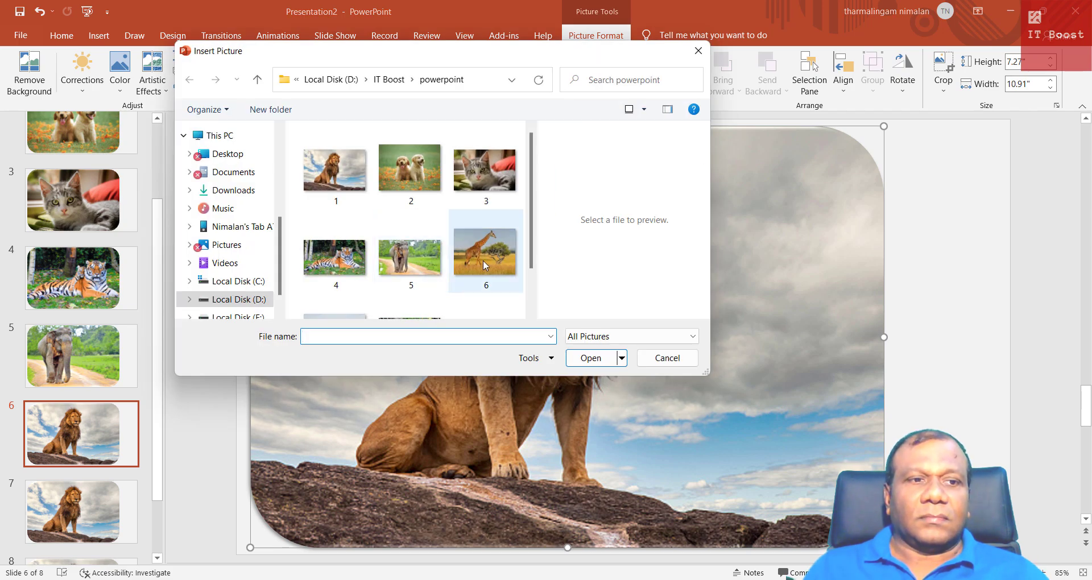
{"action": "left_click", "coordinate": [584, 360]}
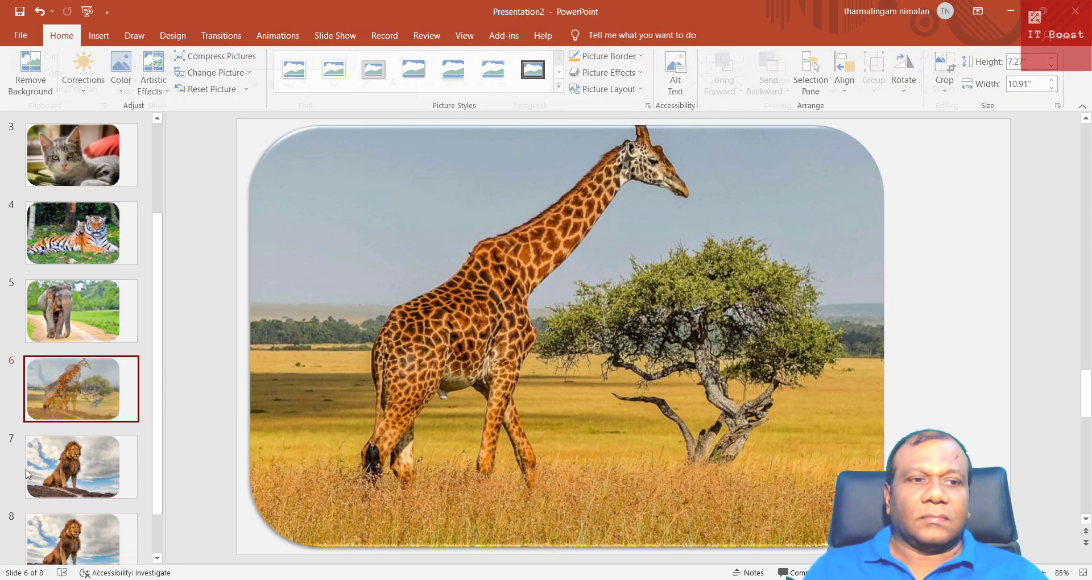
Replace slide 7's lion photo with the zebra image, file 7
{"action": "scroll", "coordinate": [343, 249], "scroll_direction": "down", "scroll_amount": 1}
{"action": "left_click", "coordinate": [343, 249]}
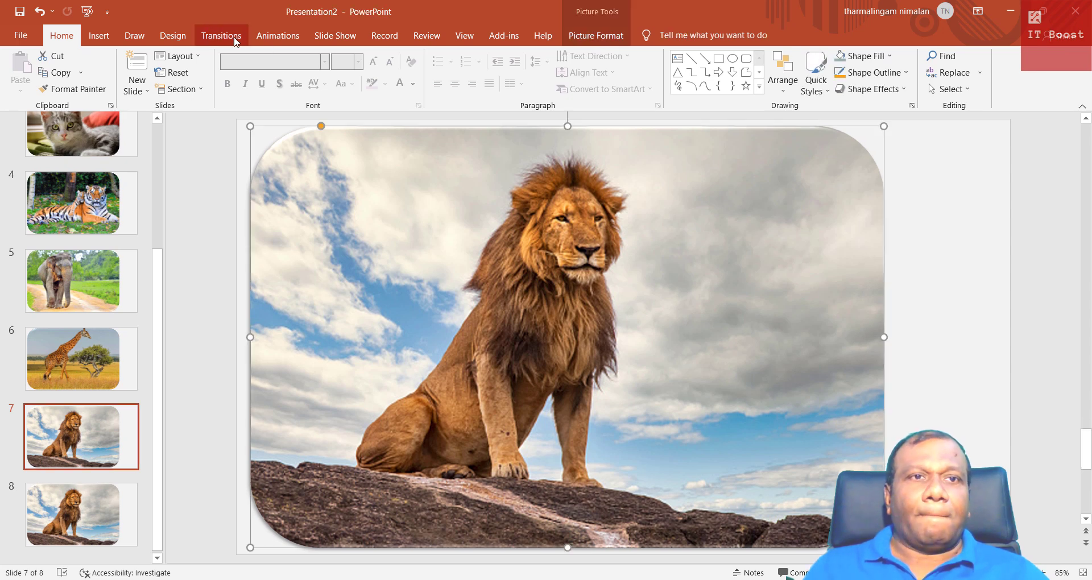
{"action": "left_click", "coordinate": [589, 39]}
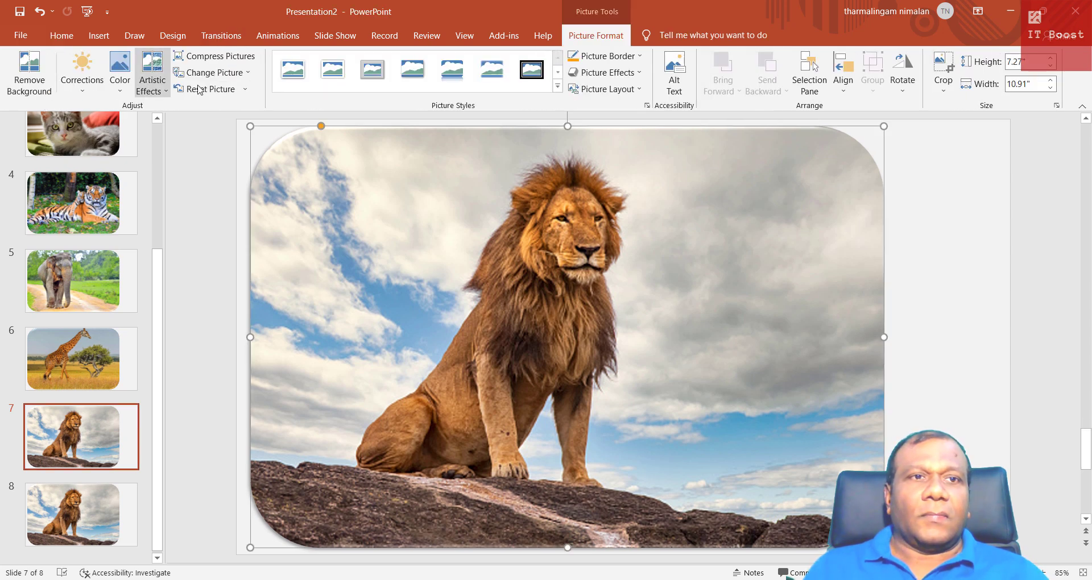
{"action": "left_click", "coordinate": [215, 72]}
{"action": "left_click", "coordinate": [231, 92]}
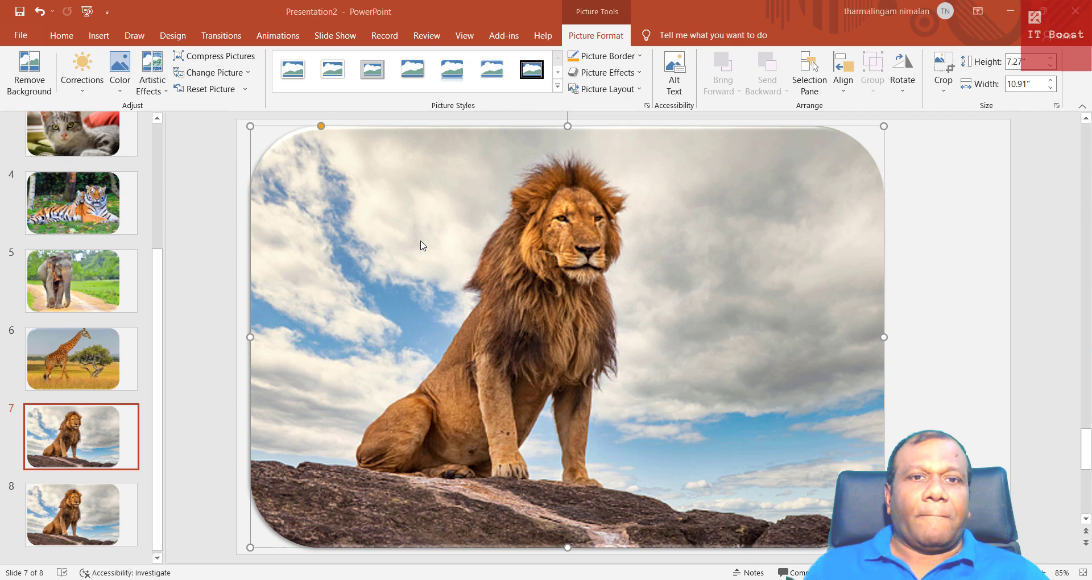
{"action": "scroll", "coordinate": [415, 271], "scroll_direction": "down", "scroll_amount": 1}
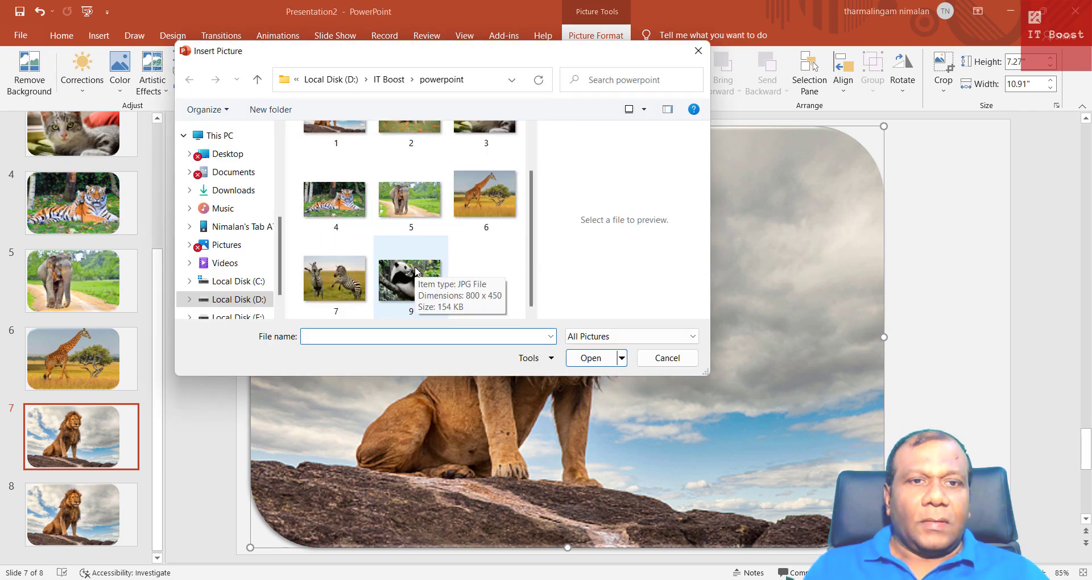
{"action": "left_click", "coordinate": [327, 279]}
{"action": "left_click", "coordinate": [584, 359]}
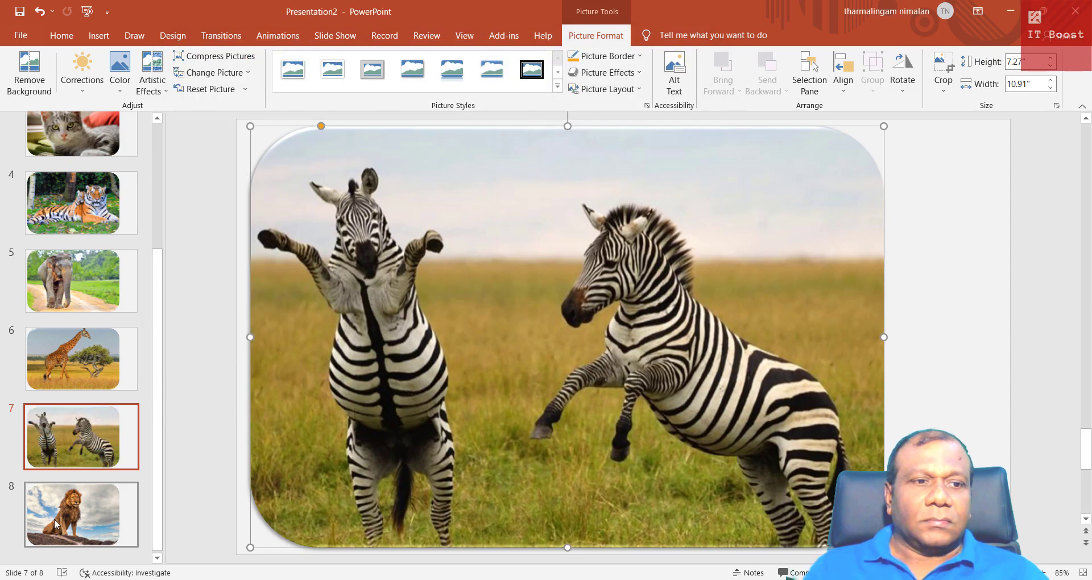
Replace slide 8's lion photo with the panda image, file 9
{"action": "key", "text": "Page_Down"}
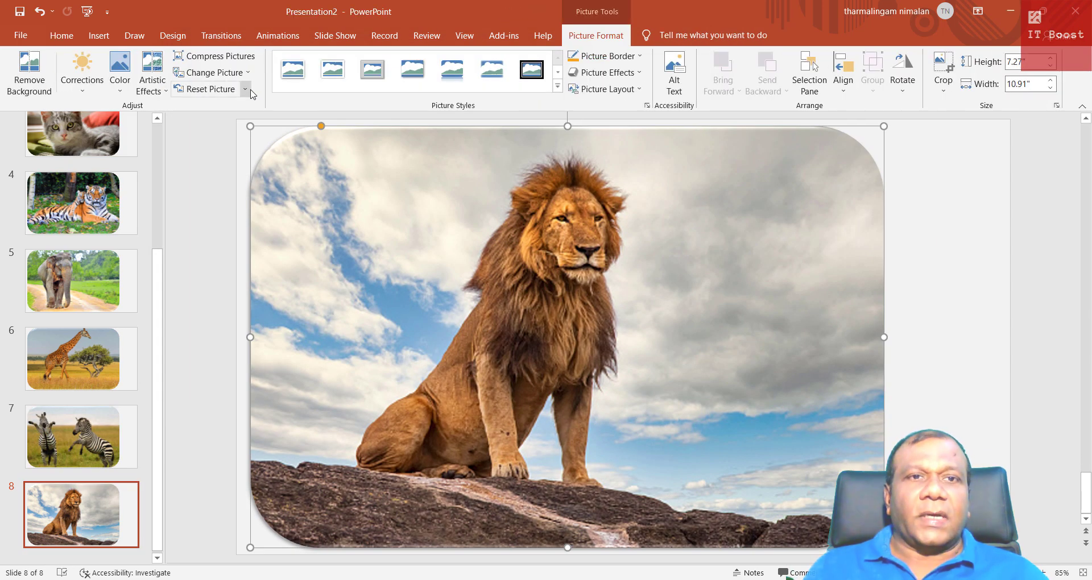
{"action": "left_click", "coordinate": [225, 73]}
{"action": "left_click", "coordinate": [235, 91]}
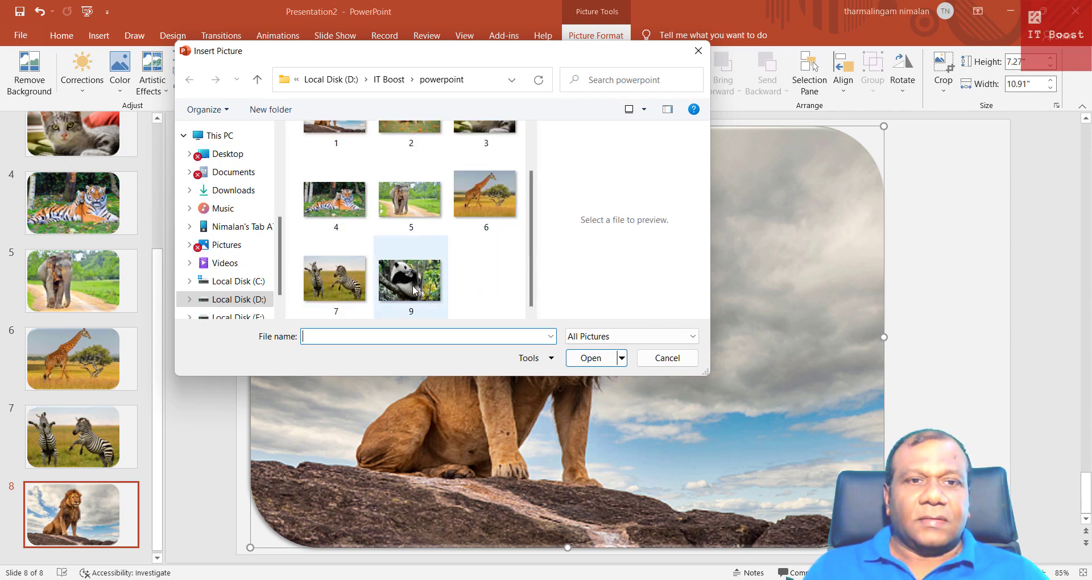
{"action": "left_click", "coordinate": [414, 291]}
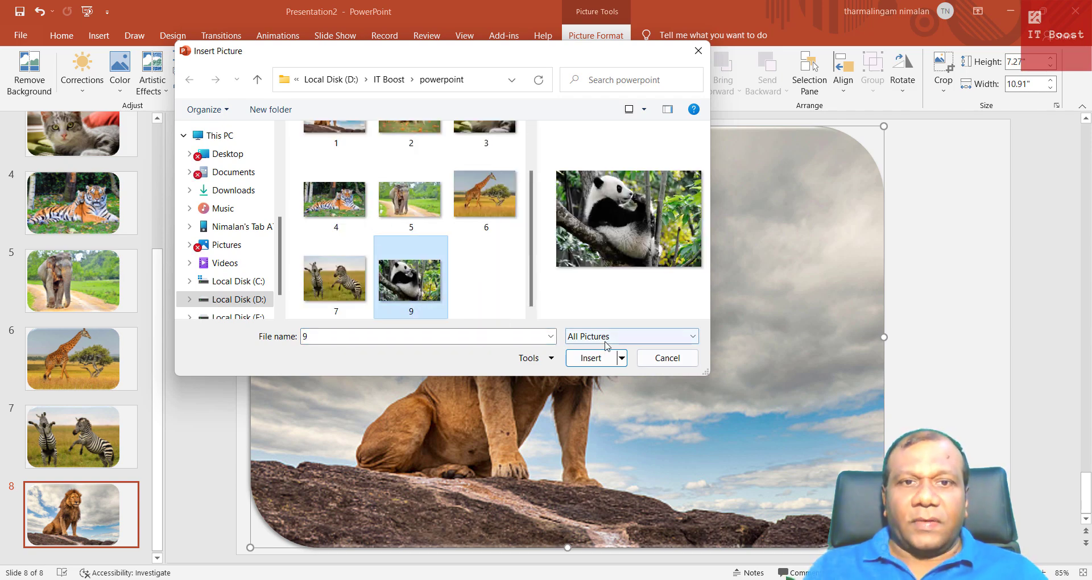
{"action": "left_click", "coordinate": [590, 358]}
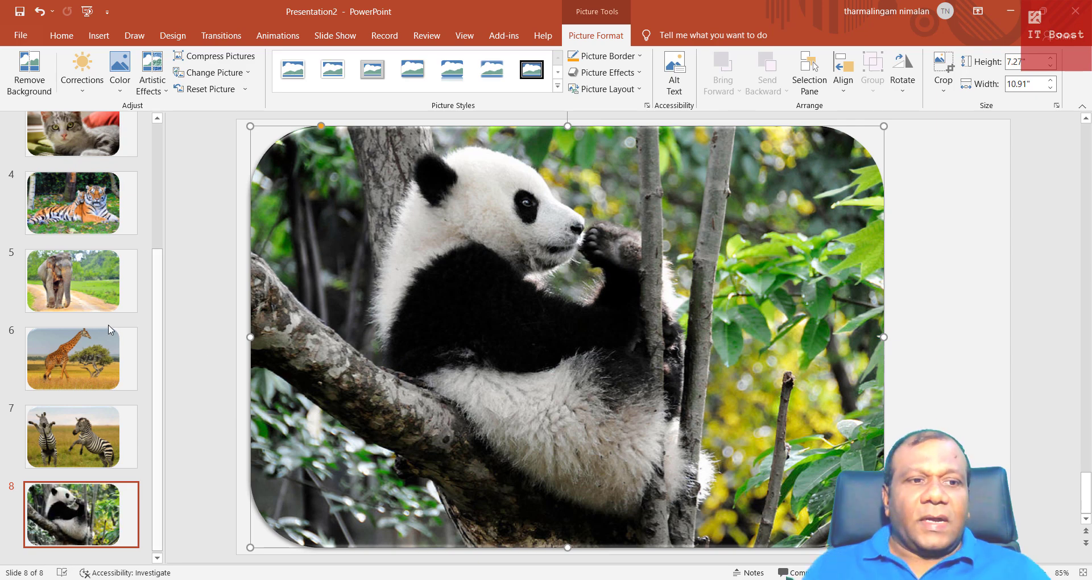
{"action": "left_click", "coordinate": [144, 348]}
{"action": "scroll", "coordinate": [139, 319], "scroll_direction": "up", "scroll_amount": 5}
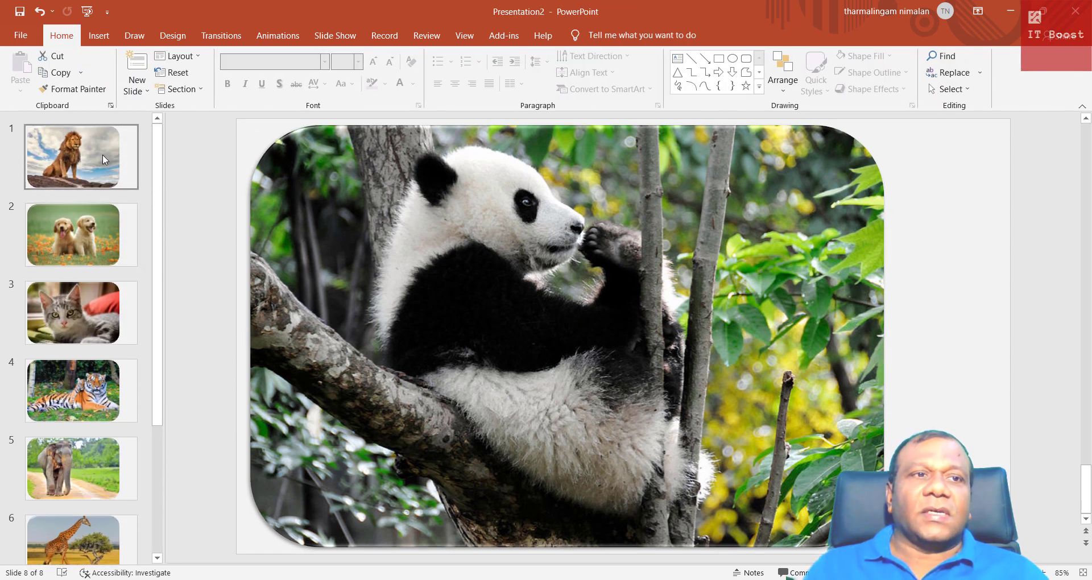
With slide 1 selected, open the Insert Slide Zoom chooser from Insert > Zoom
{"action": "left_click", "coordinate": [102, 155]}
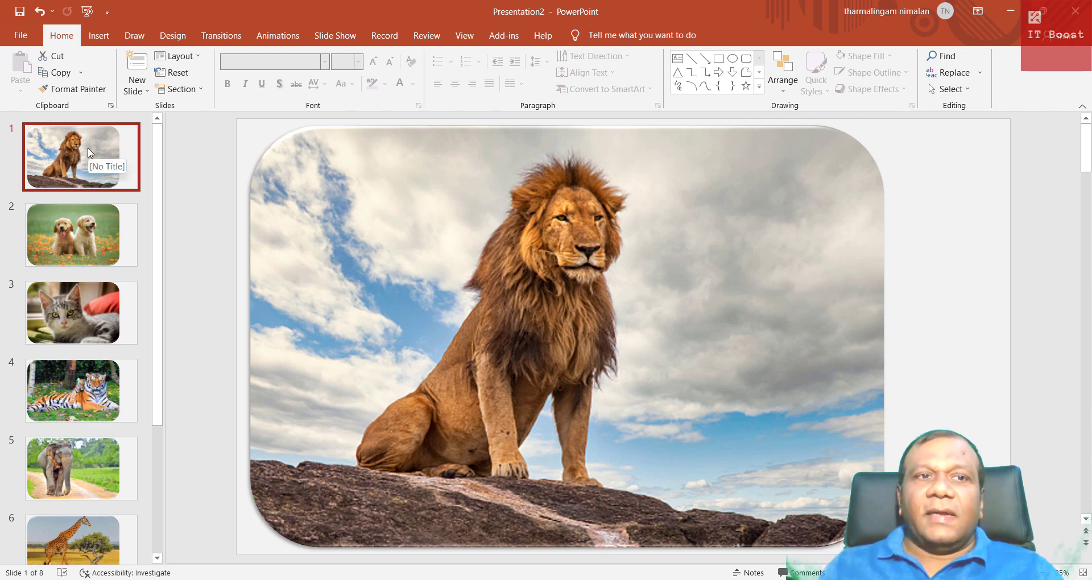
{"action": "left_click", "coordinate": [99, 36]}
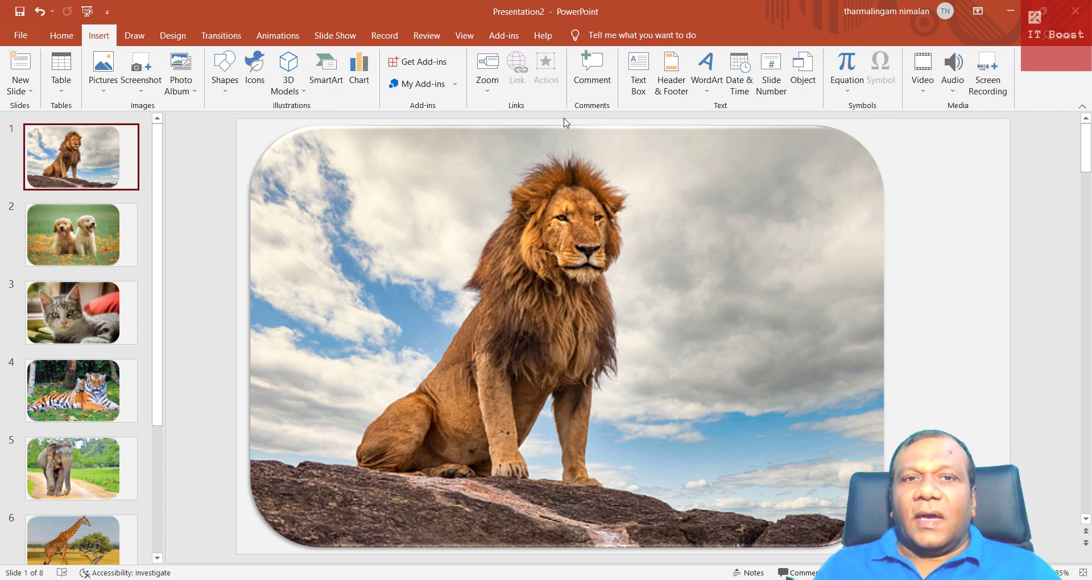
{"action": "left_click", "coordinate": [482, 98]}
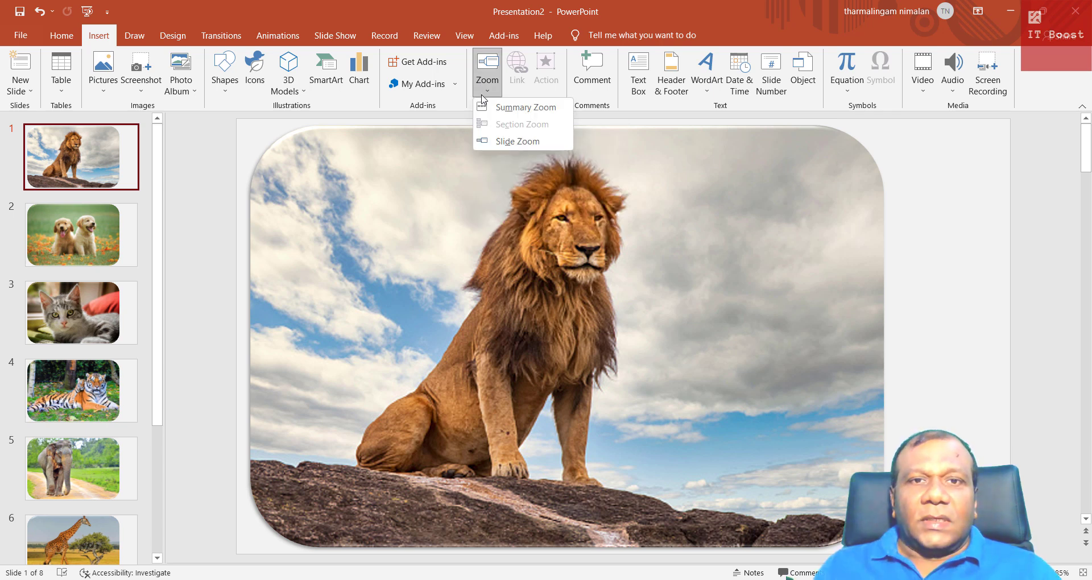
{"action": "left_click", "coordinate": [505, 149]}
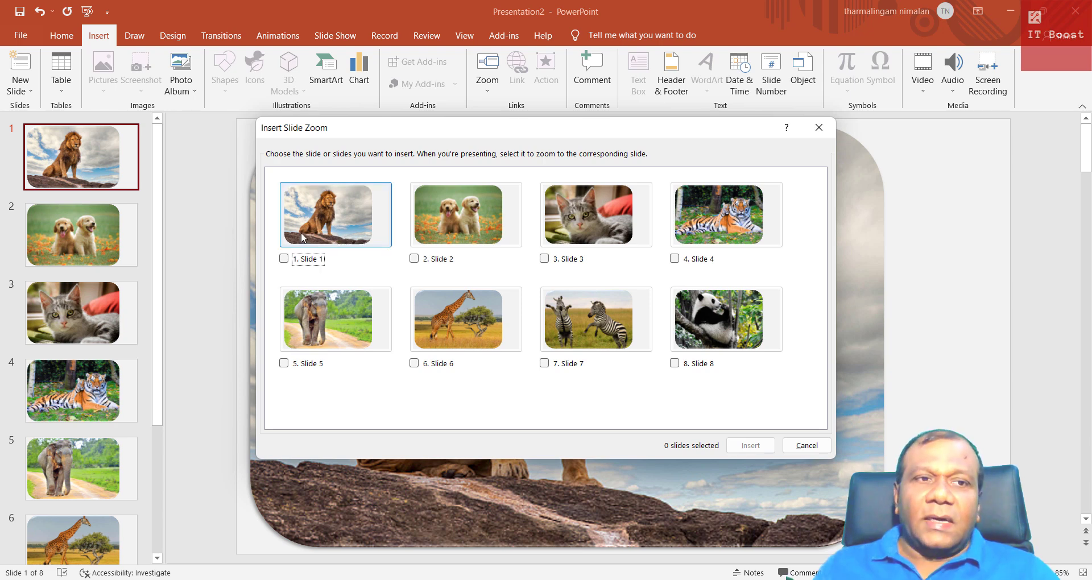
Insert a slide zoom of slide 1, move it to the upper right, and shrink it
{"action": "left_click", "coordinate": [284, 260]}
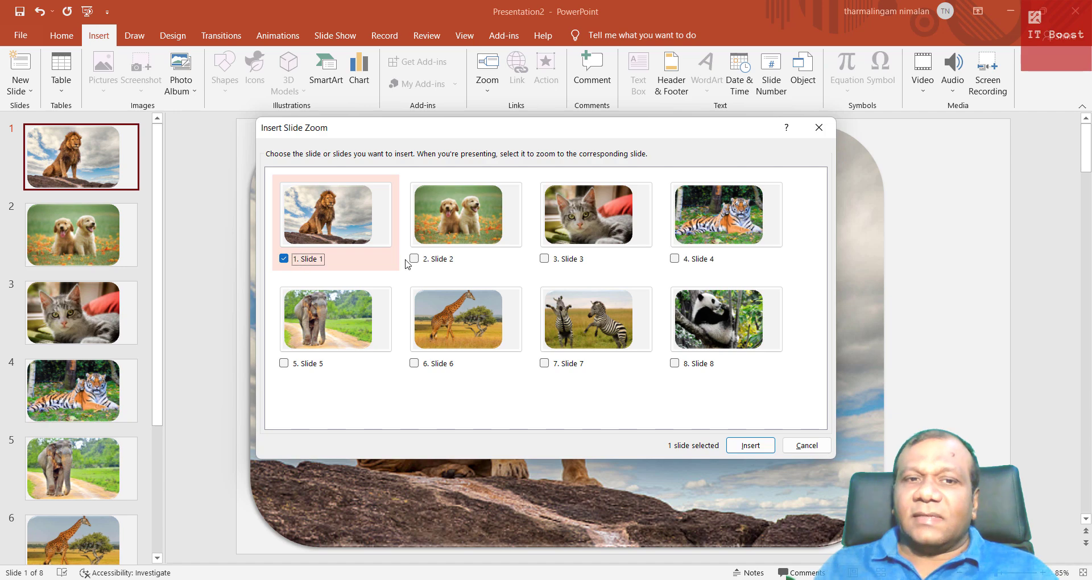
{"action": "left_click", "coordinate": [746, 446]}
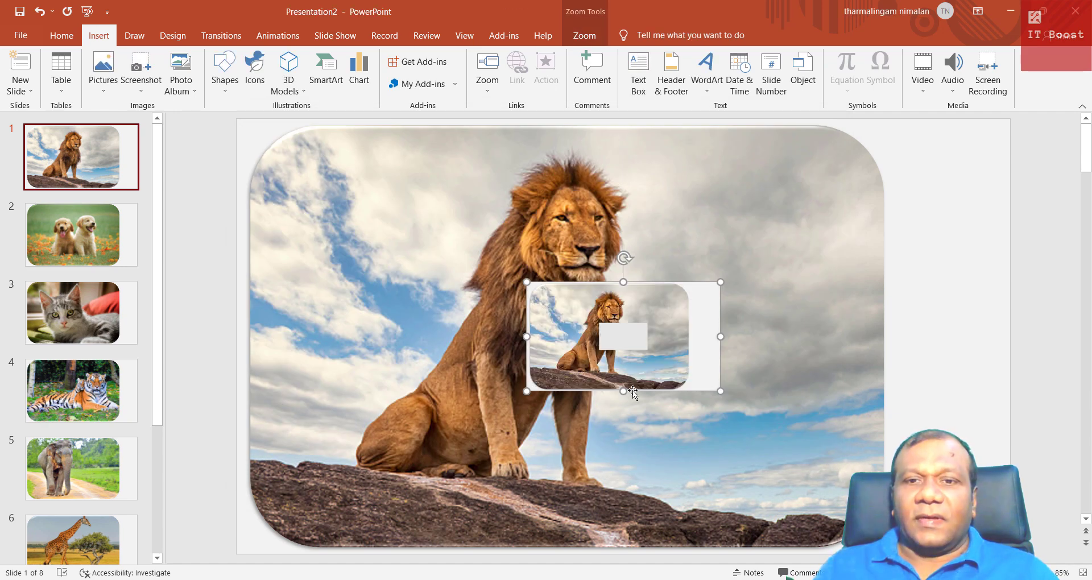
{"action": "left_click_drag", "start_coordinate": [648, 373], "coordinate": [921, 272]}
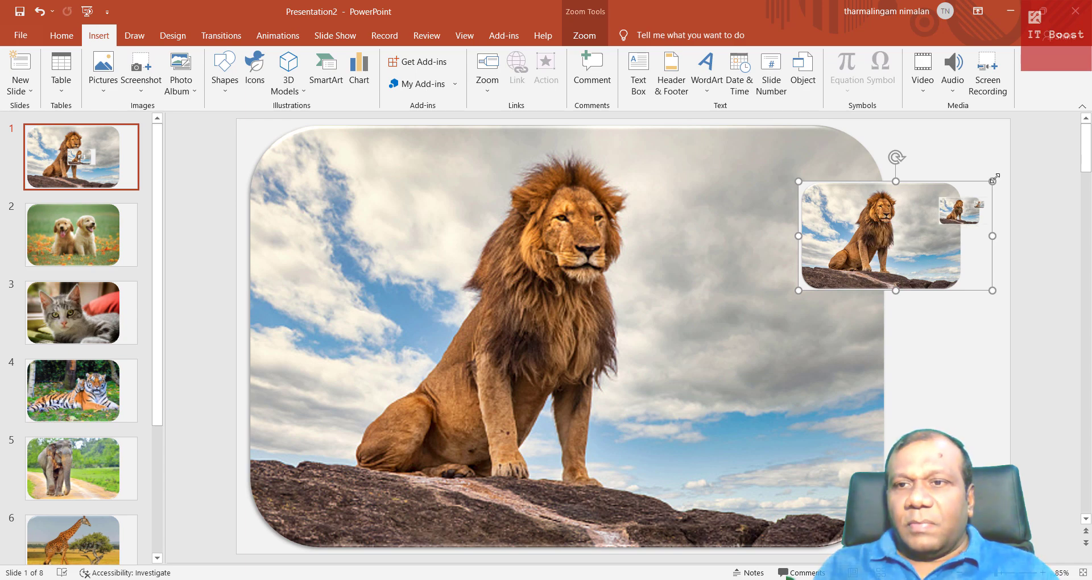
{"action": "left_click_drag", "start_coordinate": [992, 181], "coordinate": [958, 200]}
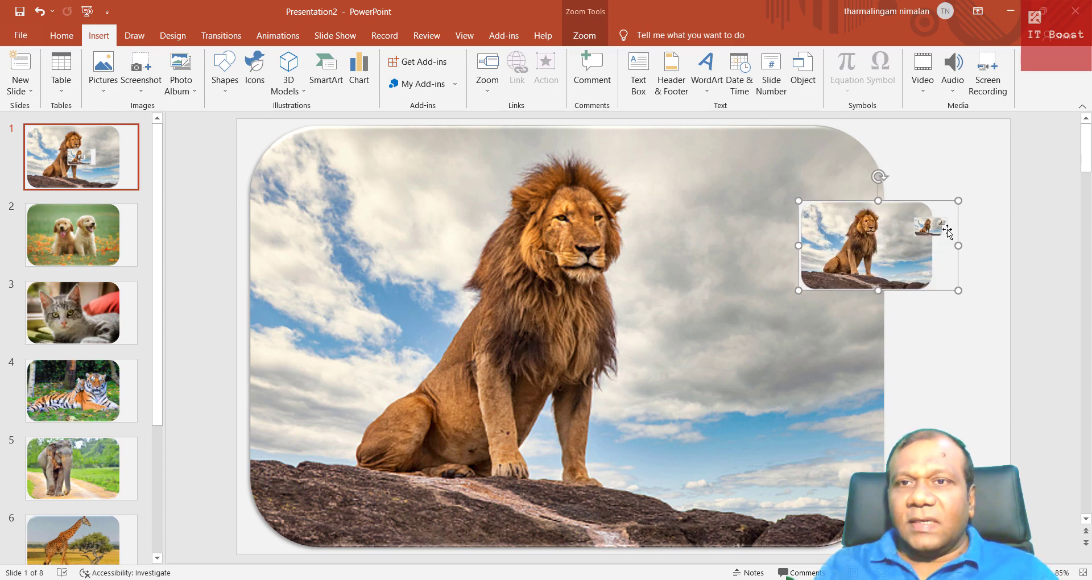
Set the zoom thumbnail width to 1.5" and move it into the top-right corner
{"action": "left_click", "coordinate": [585, 36]}
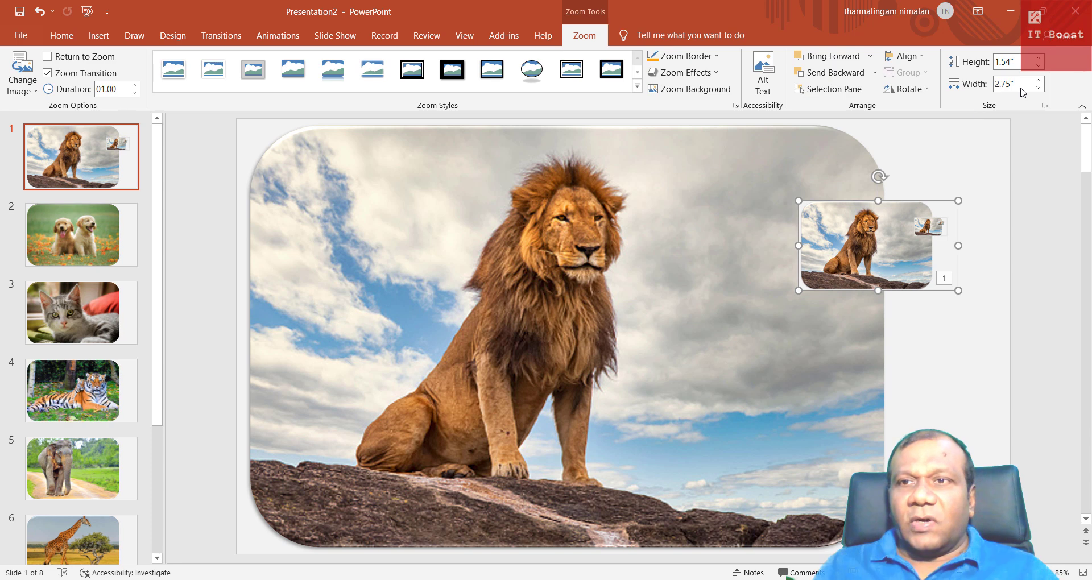
{"action": "left_click", "coordinate": [1026, 85]}
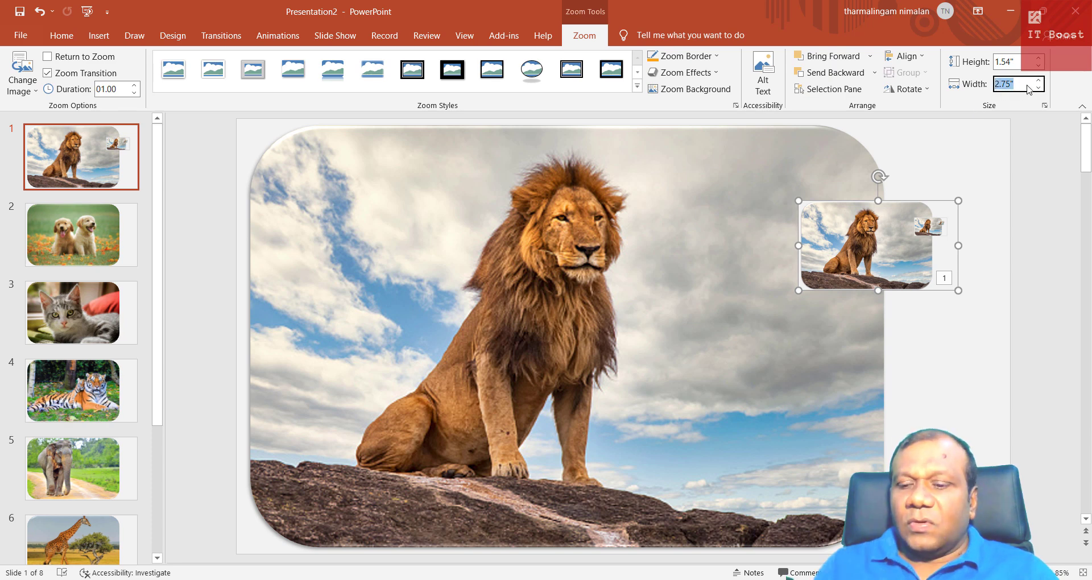
{"action": "type", "text": "1.5"}
{"action": "key", "text": "Return"}
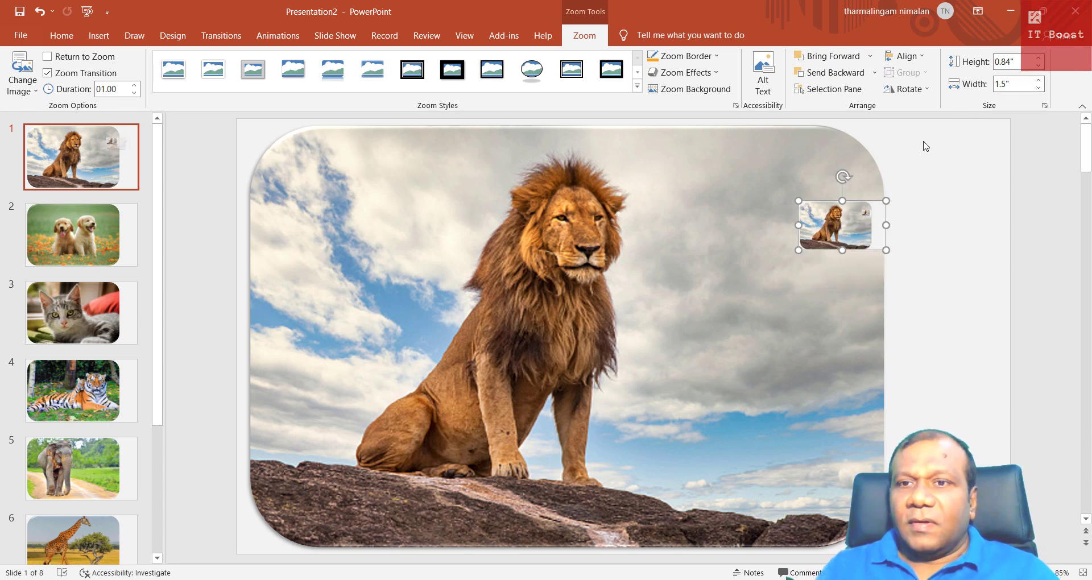
{"action": "left_click_drag", "start_coordinate": [837, 222], "coordinate": [969, 150]}
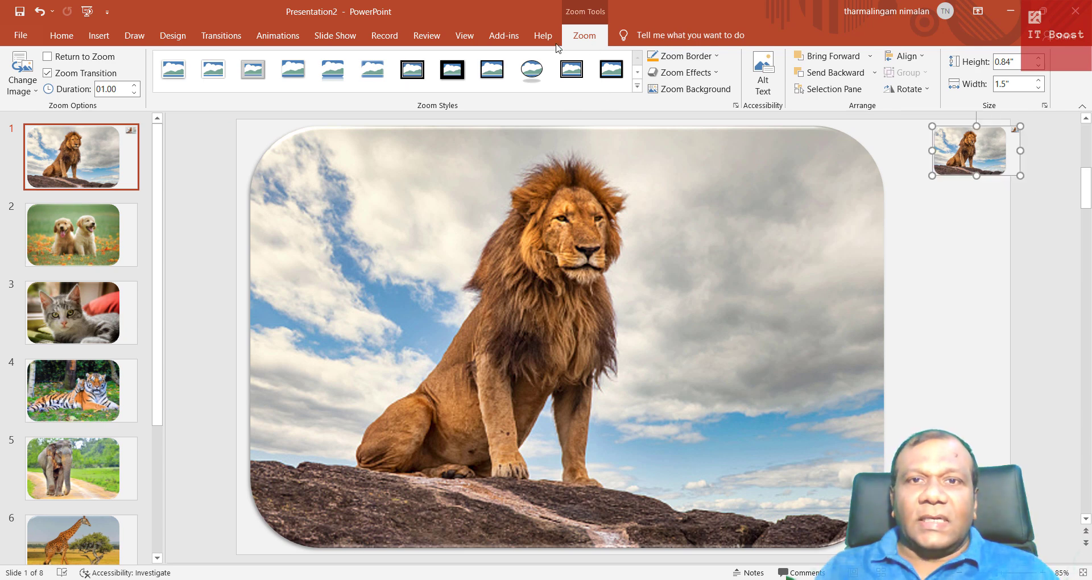
Give the zoom thumbnail a slanted zoom style and set its border to No Outline
{"action": "left_click", "coordinate": [637, 86]}
{"action": "left_click", "coordinate": [619, 109]}
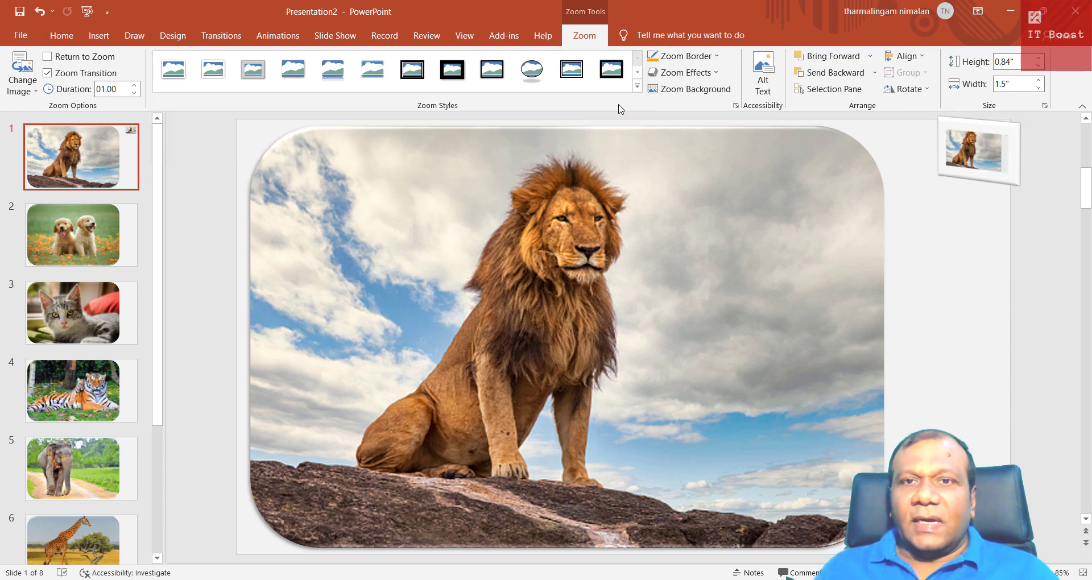
{"action": "left_click", "coordinate": [717, 57]}
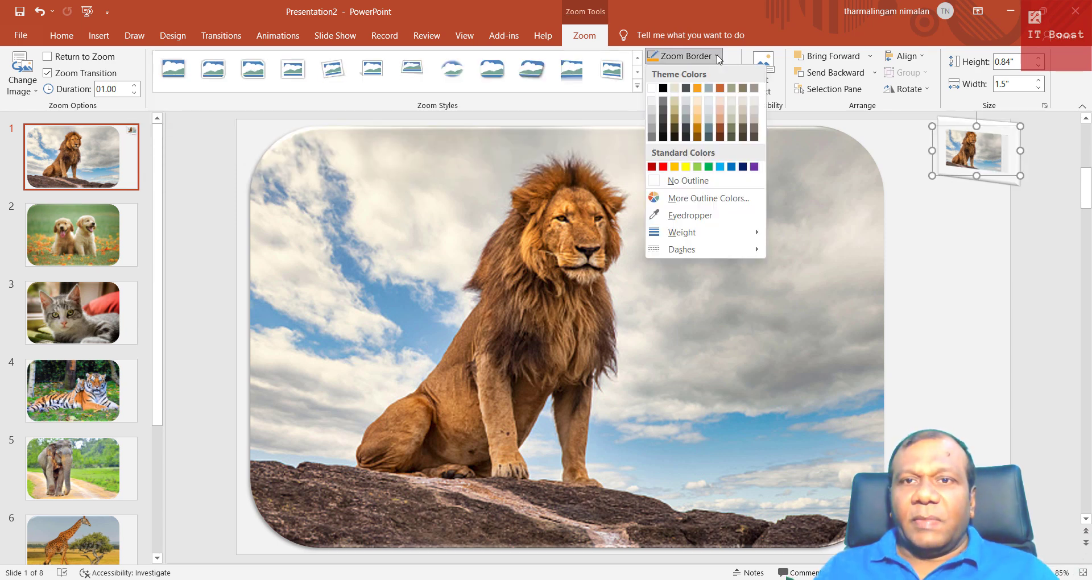
{"action": "left_click", "coordinate": [706, 180]}
Nudge the thumbnail slightly into place and turn on Return to Zoom
{"action": "left_click_drag", "start_coordinate": [992, 166], "coordinate": [992, 162]}
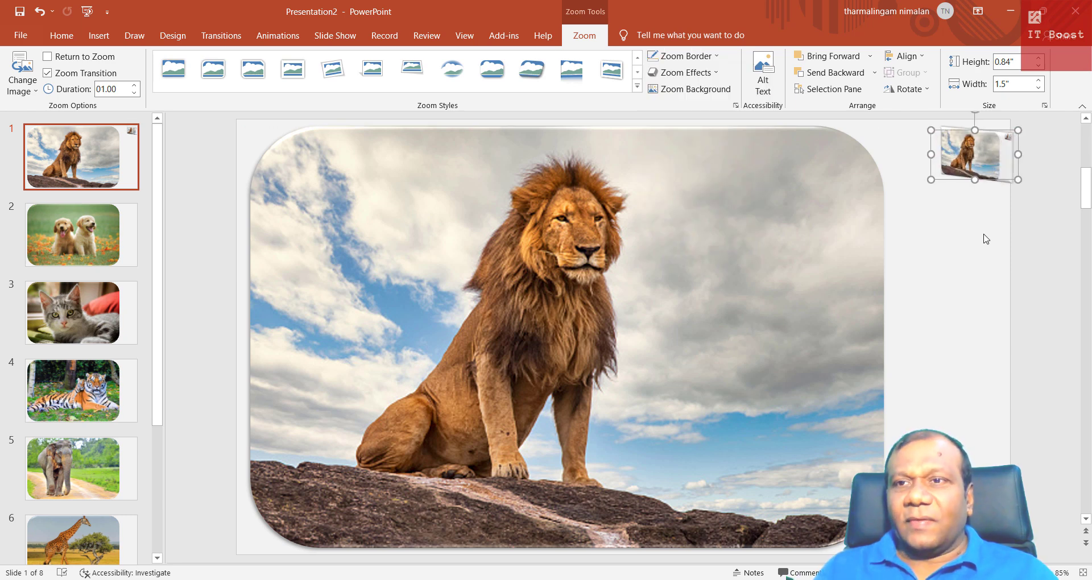
{"action": "left_click", "coordinate": [986, 239]}
{"action": "left_click", "coordinate": [976, 169]}
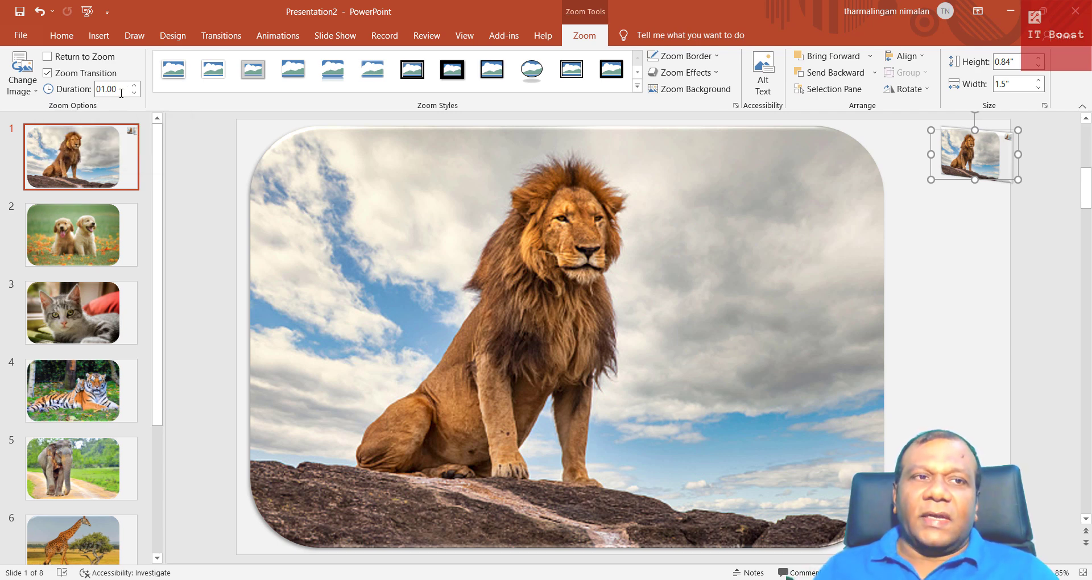
{"action": "left_click", "coordinate": [47, 56]}
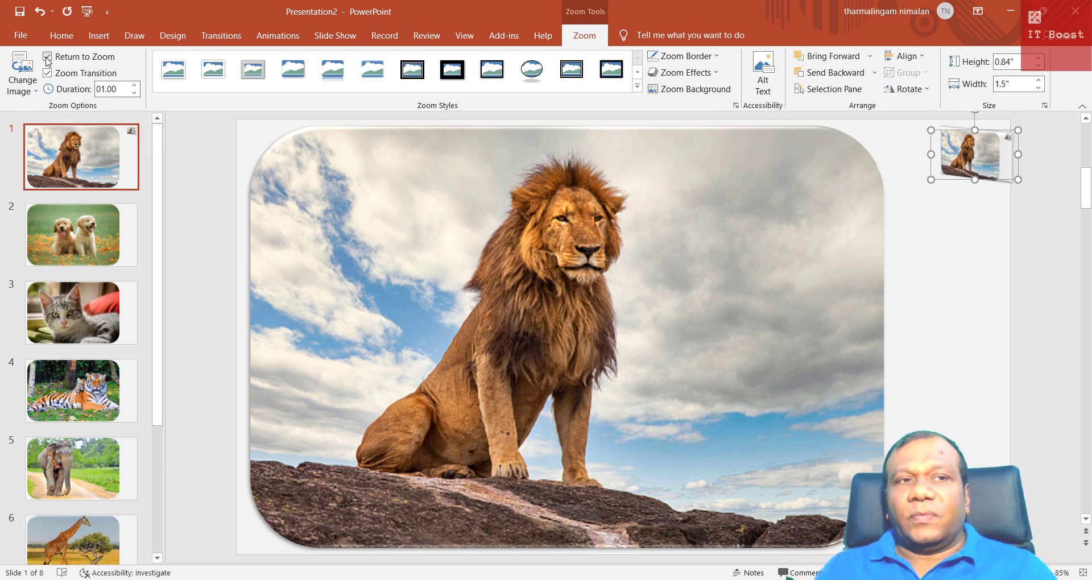